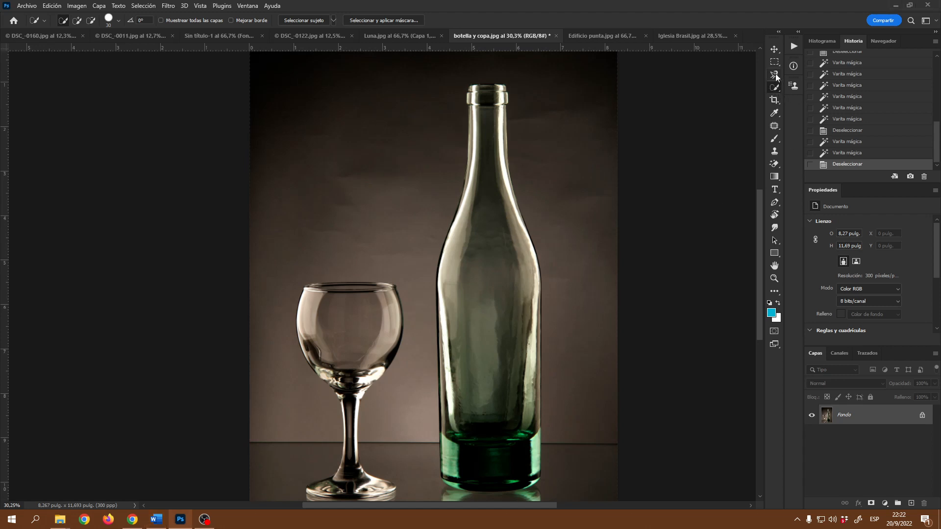
Select the body and base of the green bottle with the Quick Selection tool.
right_click(773, 88)
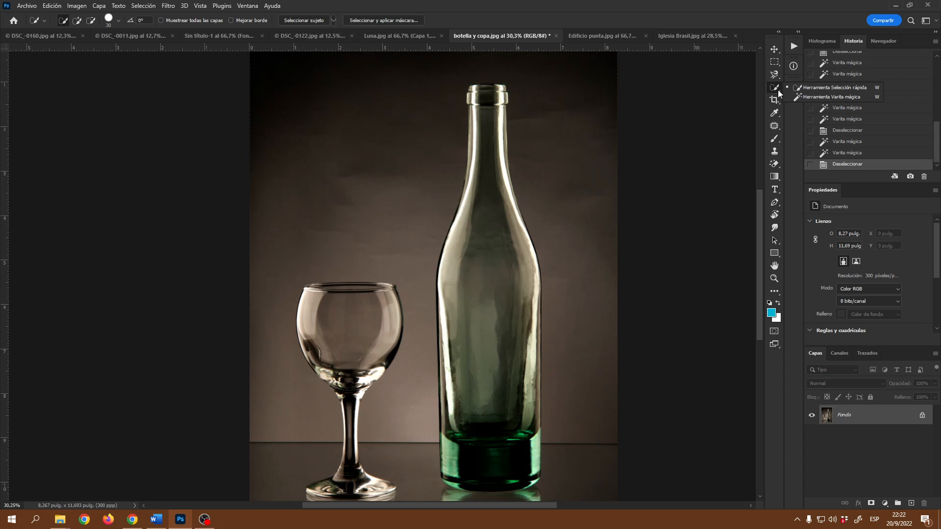
click(861, 89)
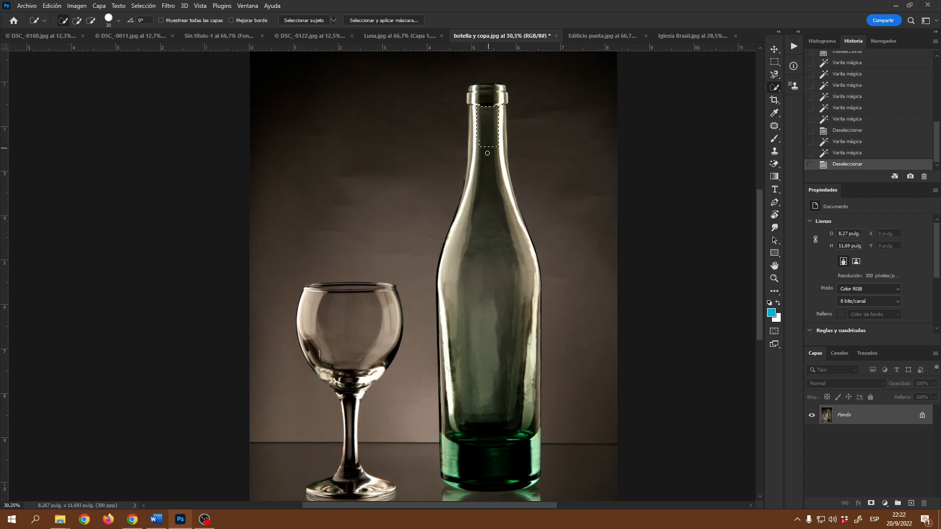
drag(487, 152, 533, 285)
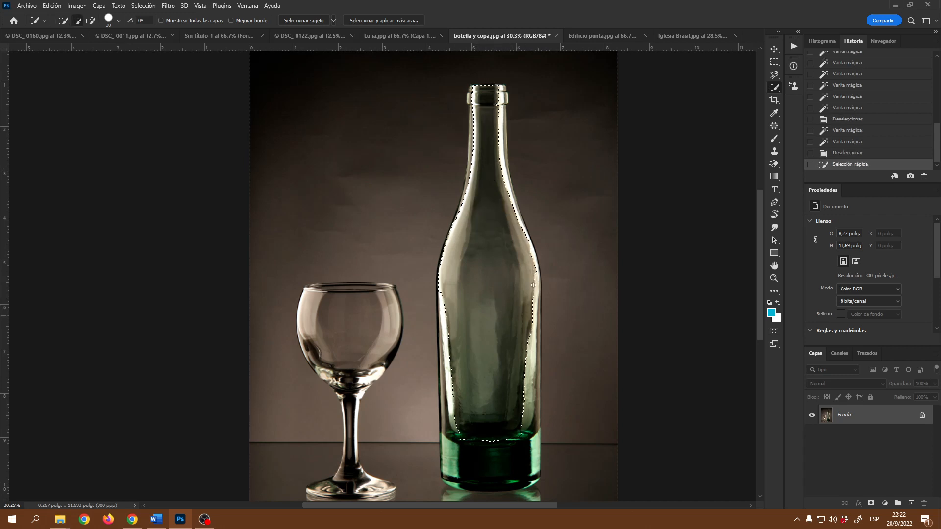
drag(446, 323, 454, 344)
drag(446, 408, 459, 459)
click(527, 447)
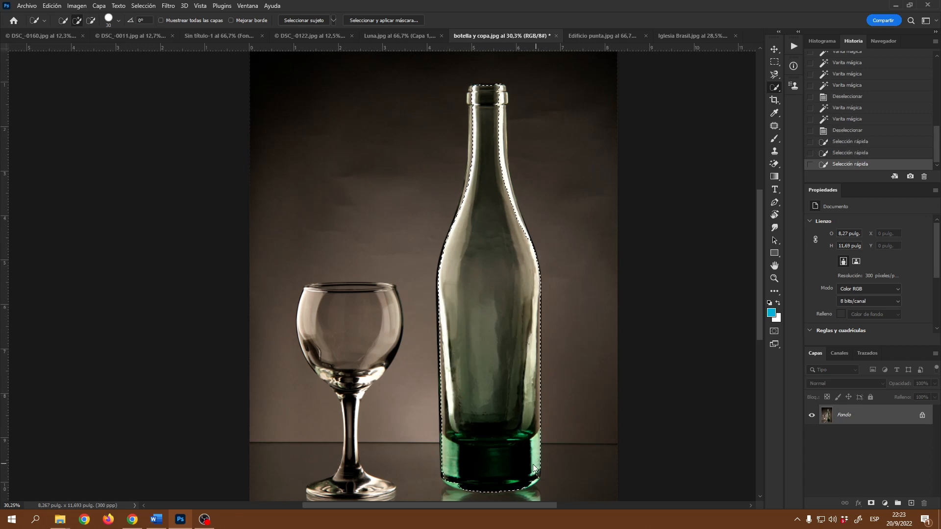
Add the edges of the bottle's mouth and neck and its lower corners to the selection.
drag(498, 94, 502, 118)
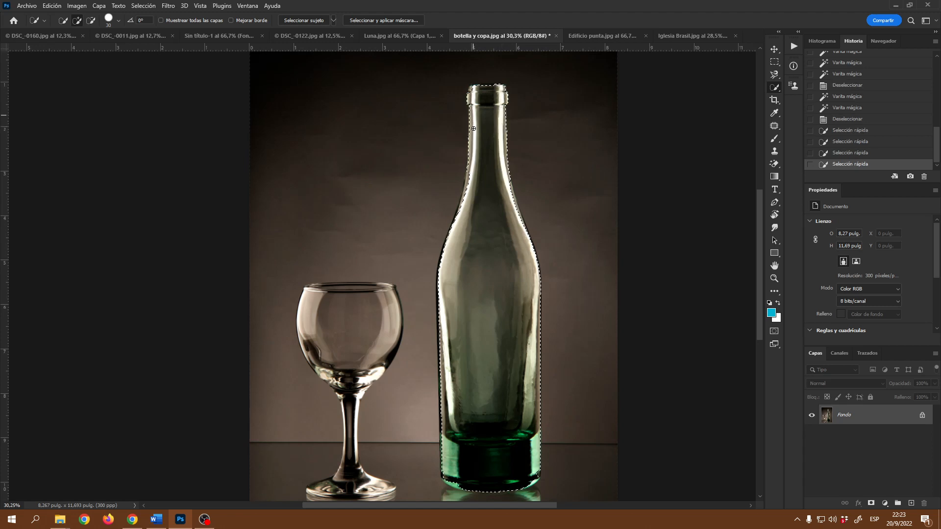
drag(473, 169, 460, 206)
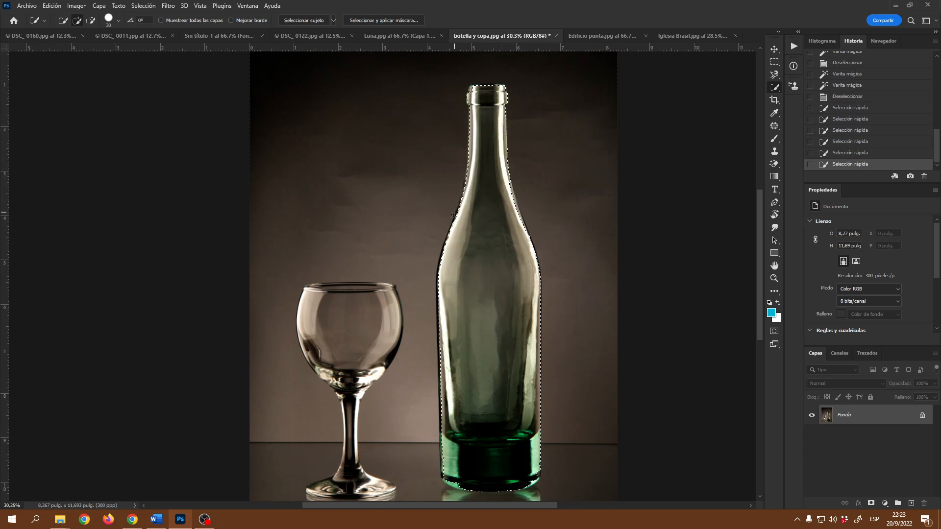
click(539, 474)
click(533, 480)
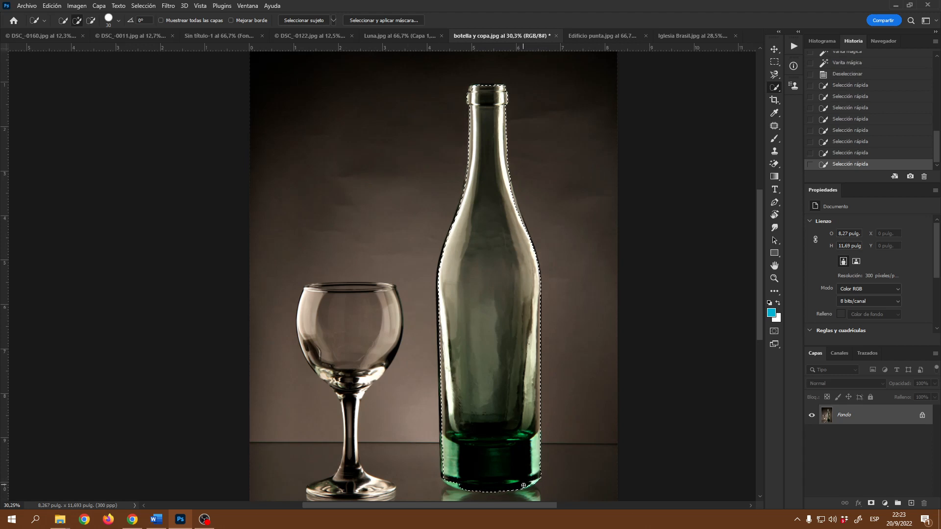
click(523, 485)
click(450, 478)
click(444, 471)
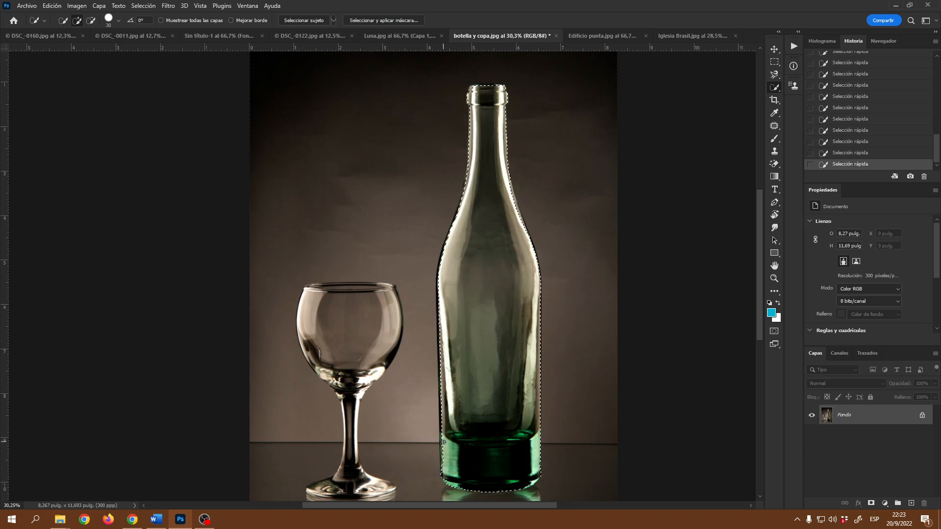
Set the Quick Selection tool to add to the selection and enable edge enhancement (Mejorar borde).
click(61, 19)
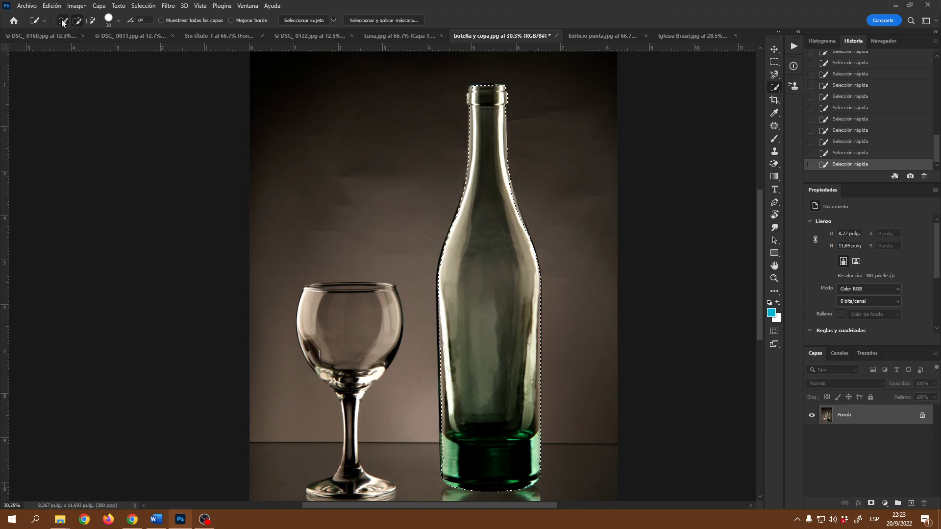
click(92, 20)
scroll(494, 107, up, 10)
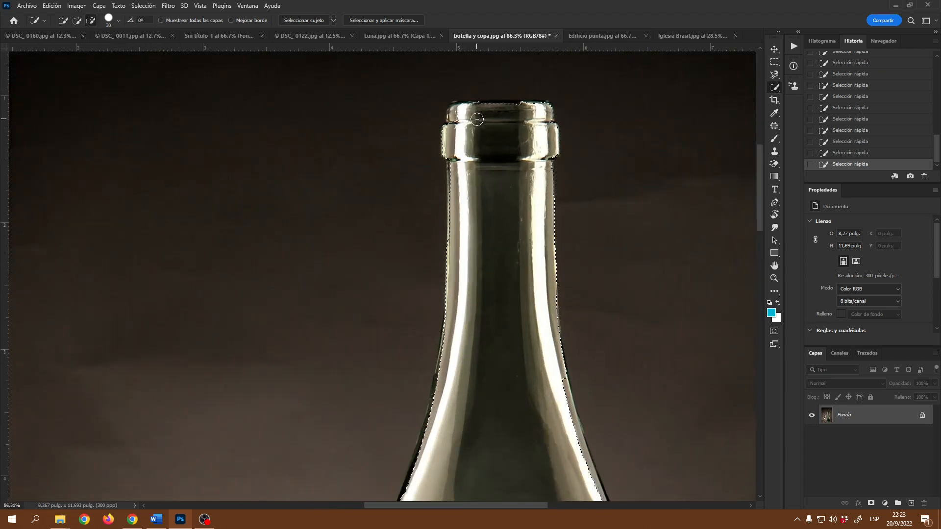
scroll(476, 119, up, 3)
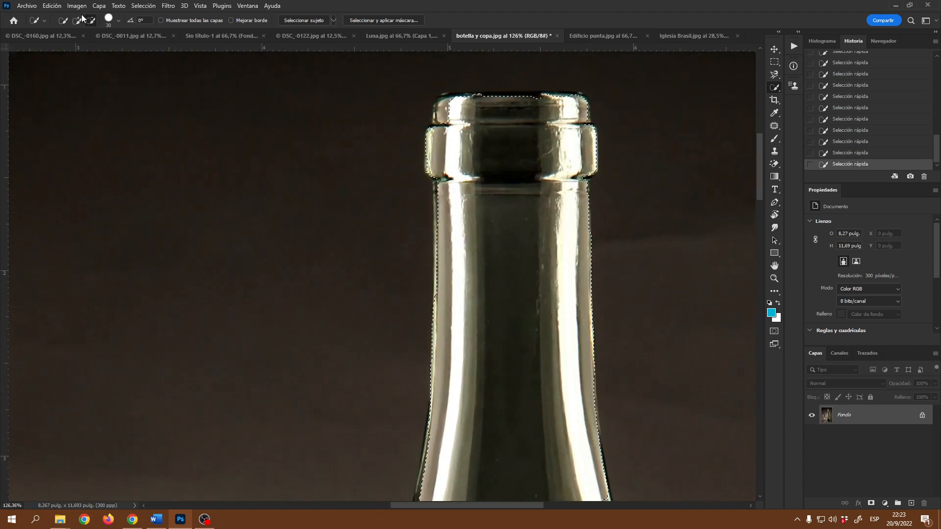
click(78, 20)
click(246, 21)
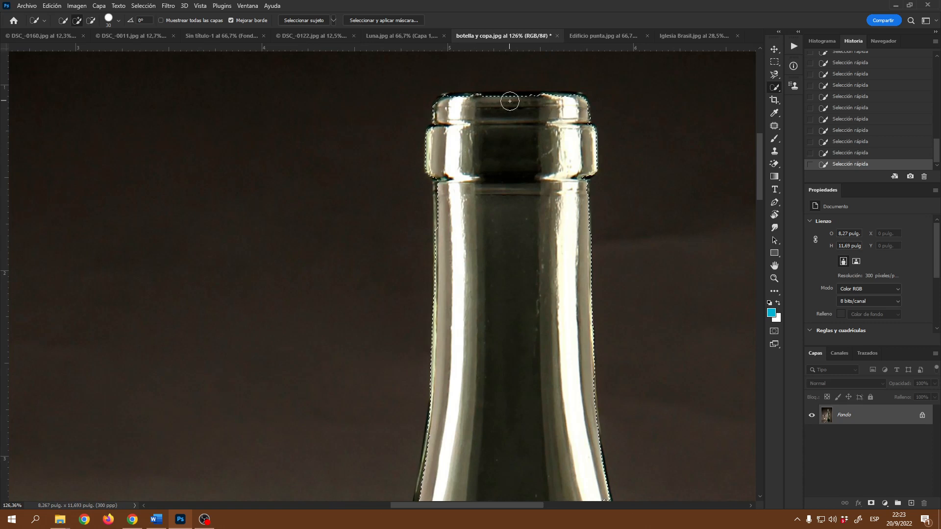
Add the dark rim of the bottle's mouth and the left edge of the neck to the selection.
click(478, 104)
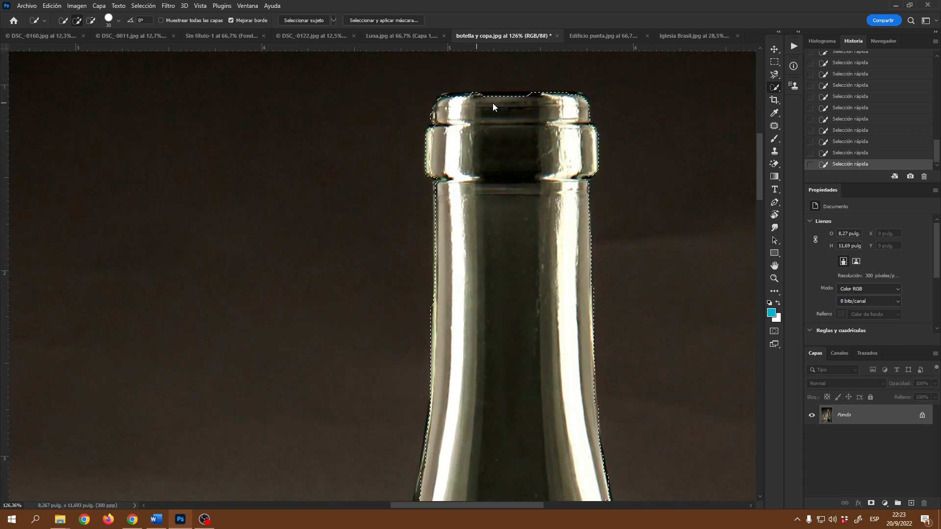
click(507, 101)
click(523, 101)
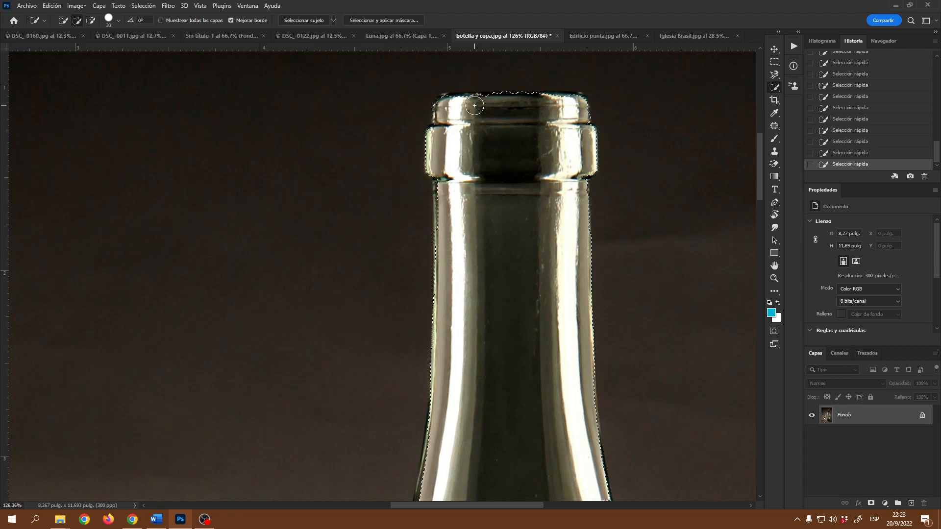
click(478, 102)
drag(444, 187, 448, 203)
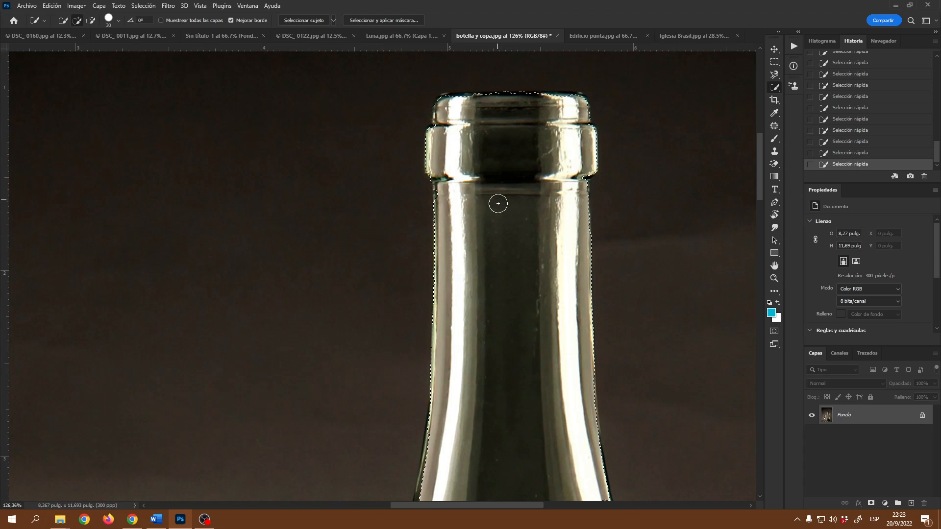
Clear the bottle selection and select the image's subjects automatically with Seleccionar sujeto.
scroll(493, 212, down, 5)
scroll(514, 215, down, 4)
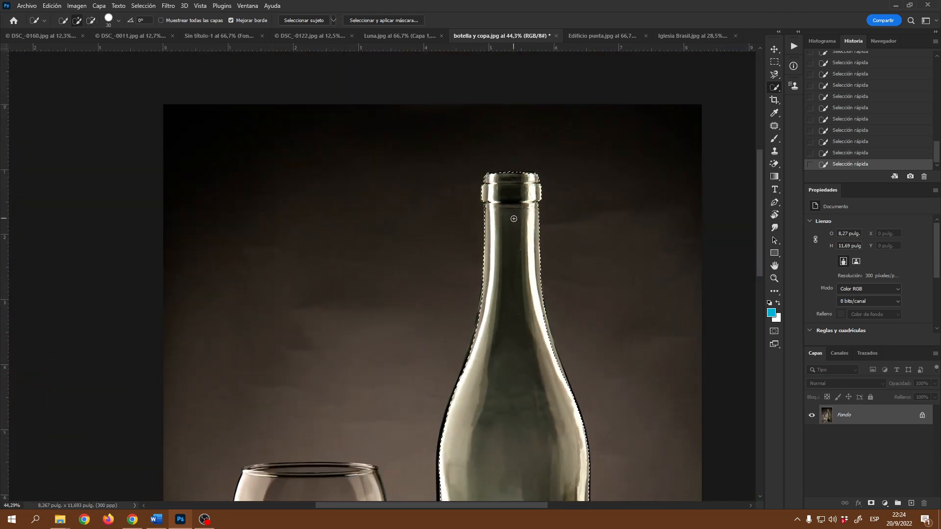
scroll(514, 219, down, 1)
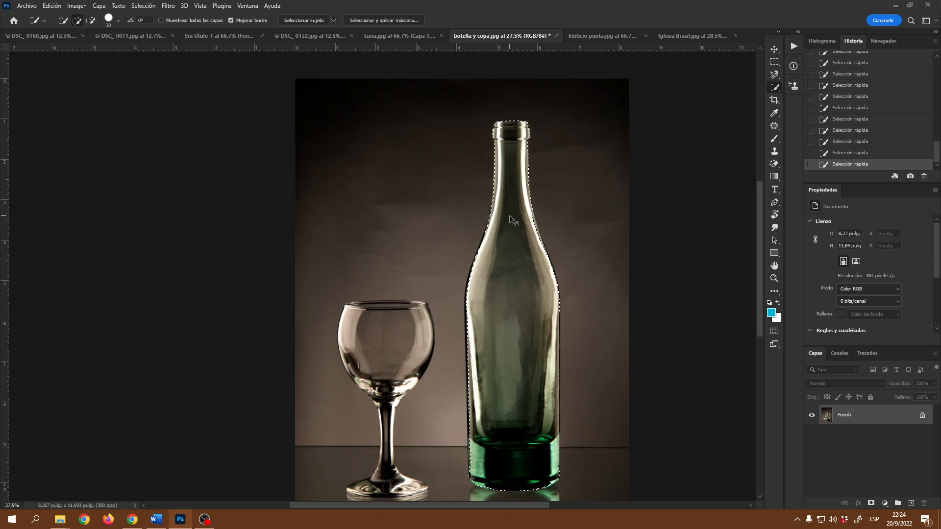
key(ctrl+d)
click(314, 20)
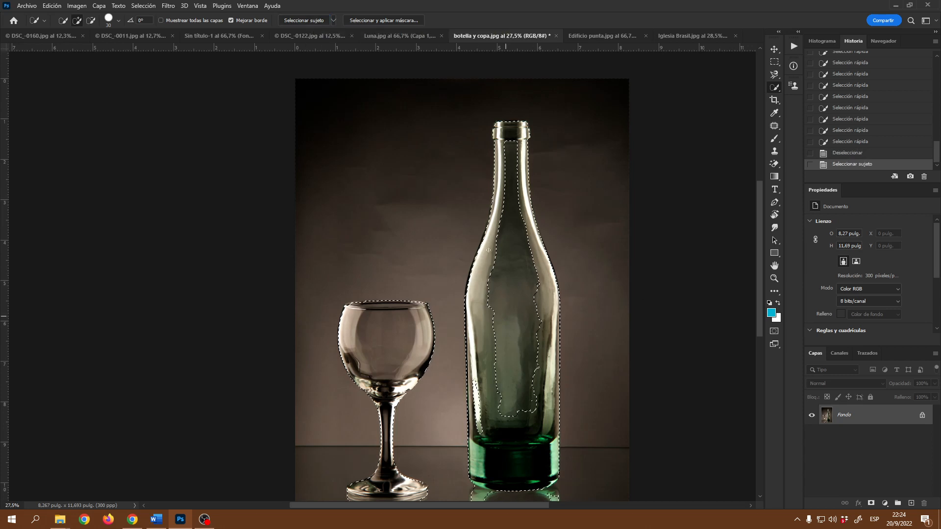
scroll(541, 366, down, 2)
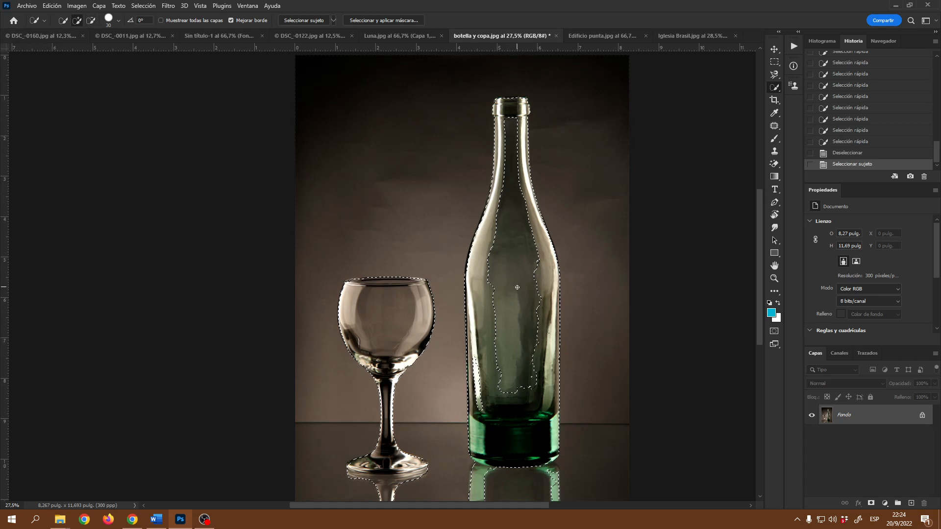
Enlarge the Quick Selection brush to 234 and add the unselected interior of the bottle to the selection.
key(super)
key(super)
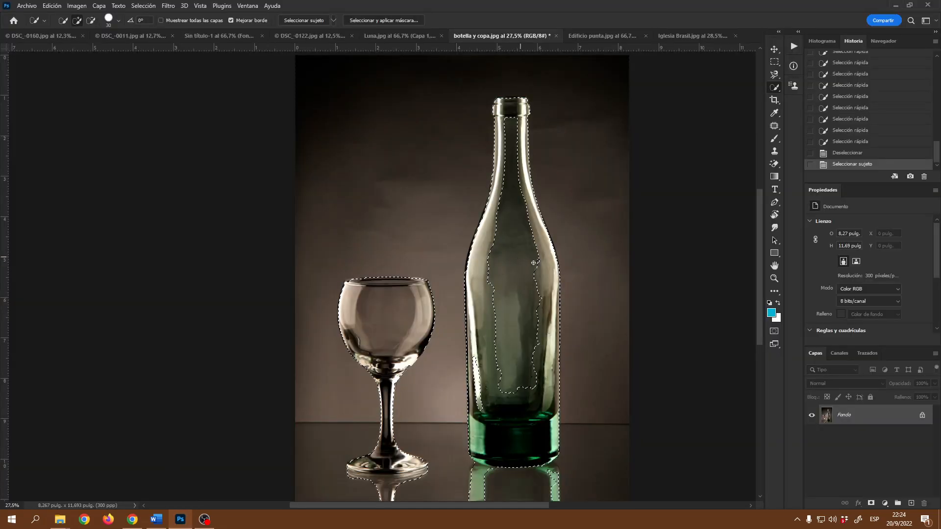
key(super)
key(super)
mouse_move(494, 262)
mouse_down()
mouse_move(498, 291)
mouse_move(500, 340)
mouse_move(516, 274)
mouse_move(507, 330)
mouse_up()
mouse_move(489, 390)
mouse_down()
mouse_move(491, 398)
mouse_move(498, 387)
mouse_up()
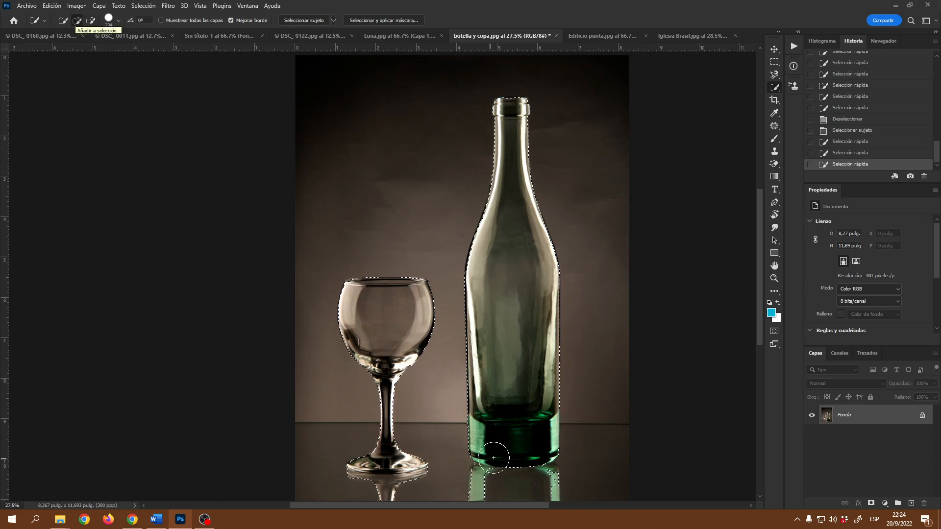
Subtract the bottle's reflection from the selection and add the edges of the bottle's base back in.
scroll(501, 406, down, 2)
scroll(501, 406, up, 4)
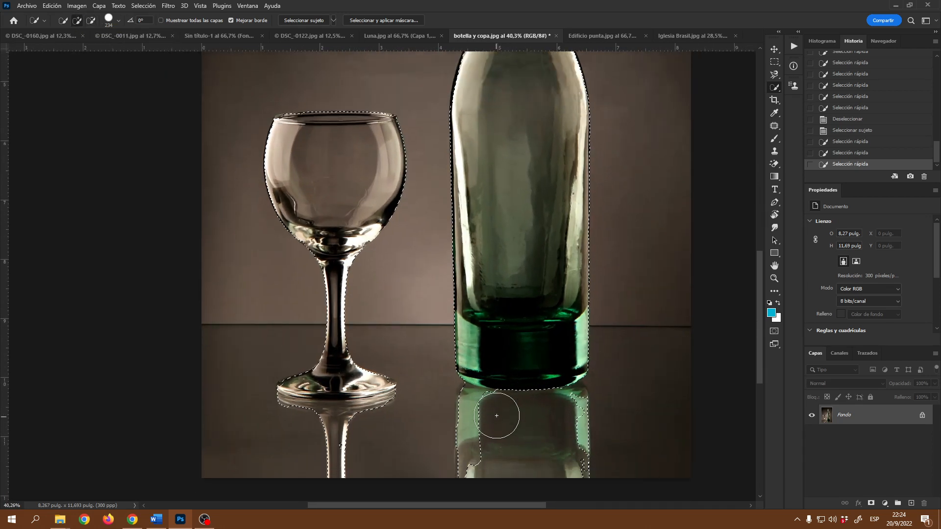
click(91, 21)
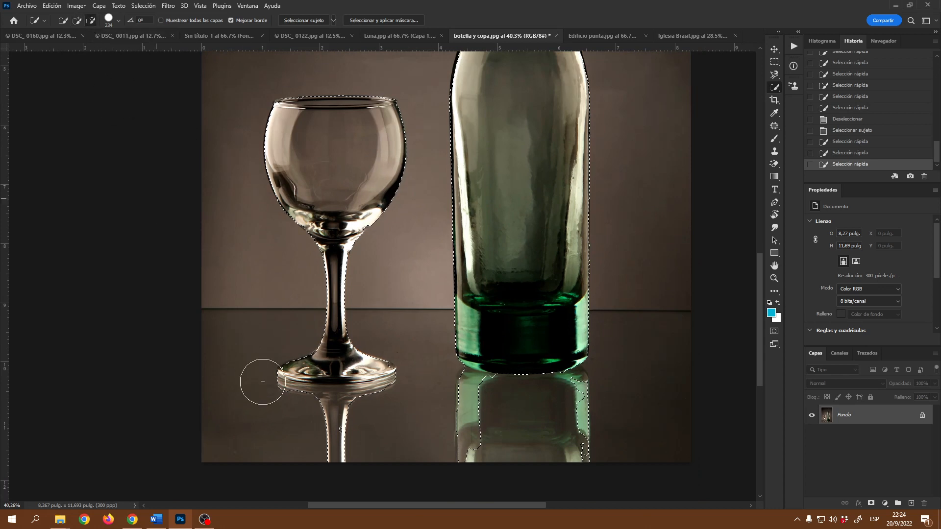
mouse_move(470, 458)
mouse_down()
mouse_move(460, 437)
mouse_move(485, 394)
mouse_up()
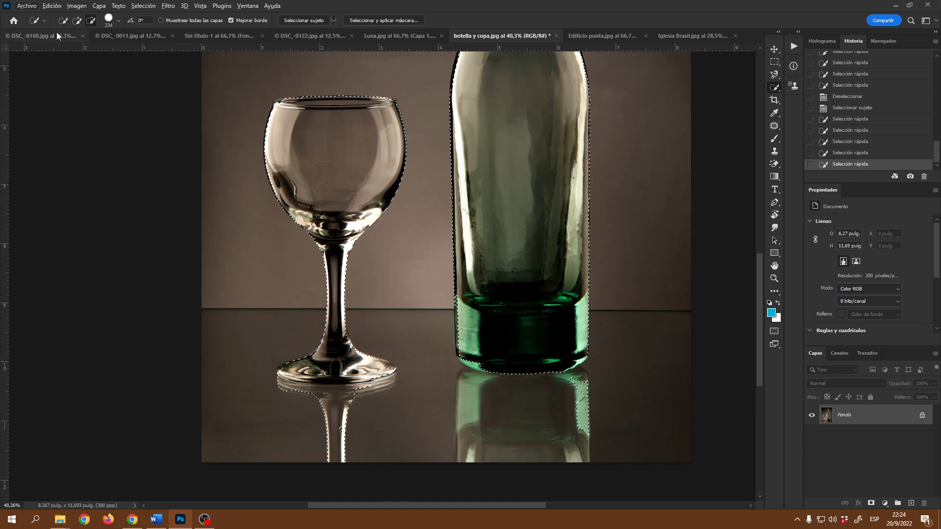
click(76, 20)
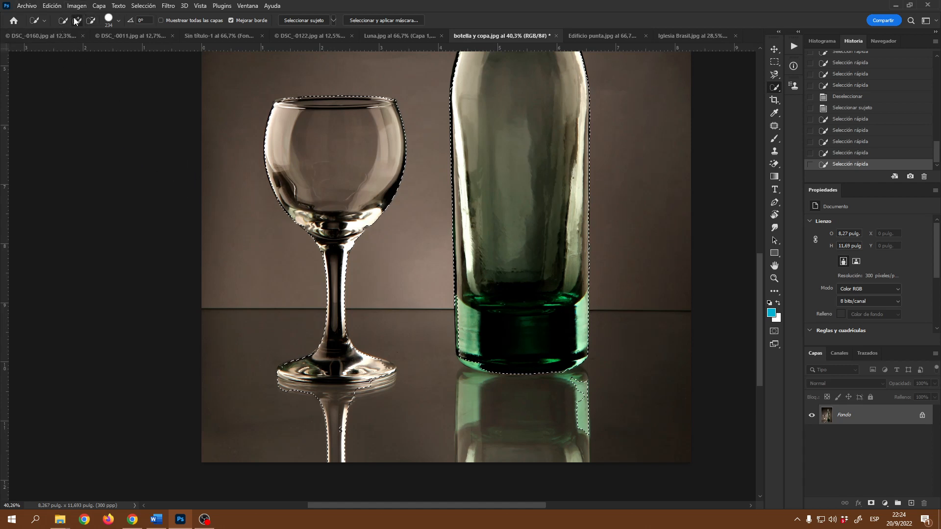
click(482, 343)
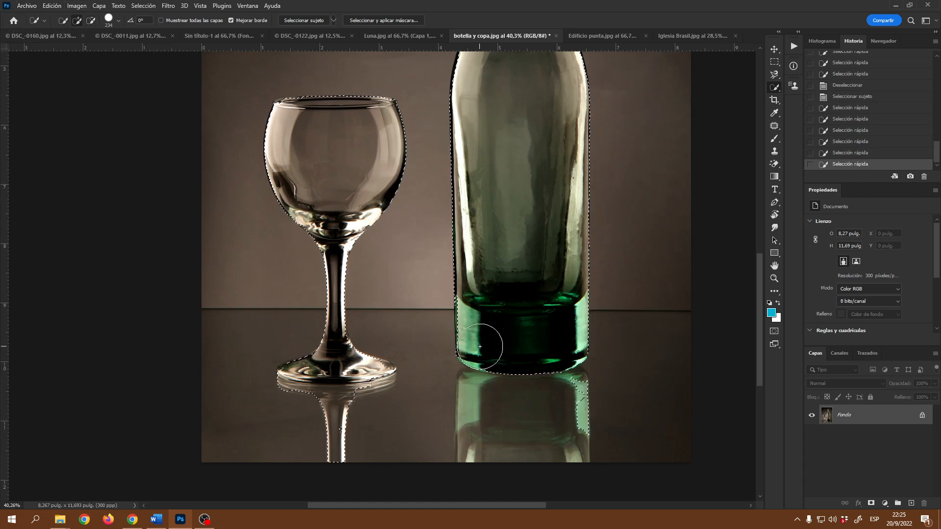
click(480, 345)
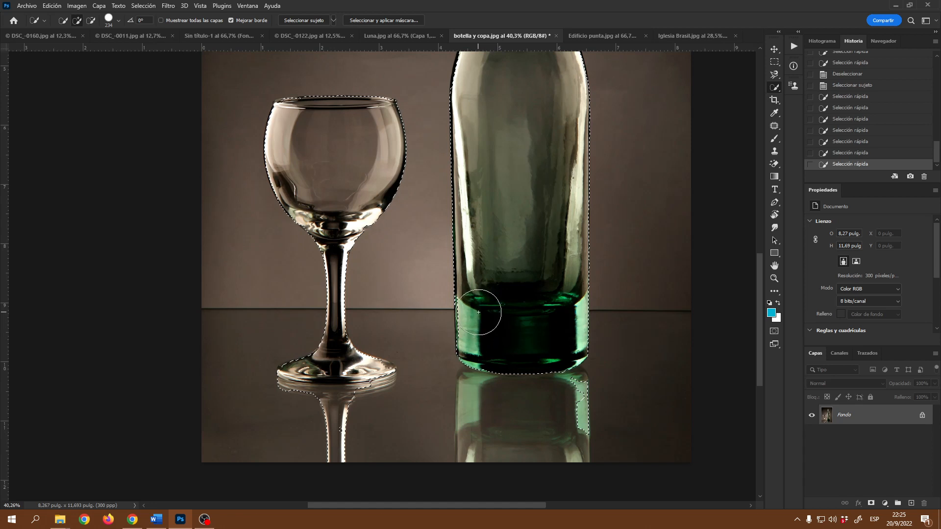
click(478, 332)
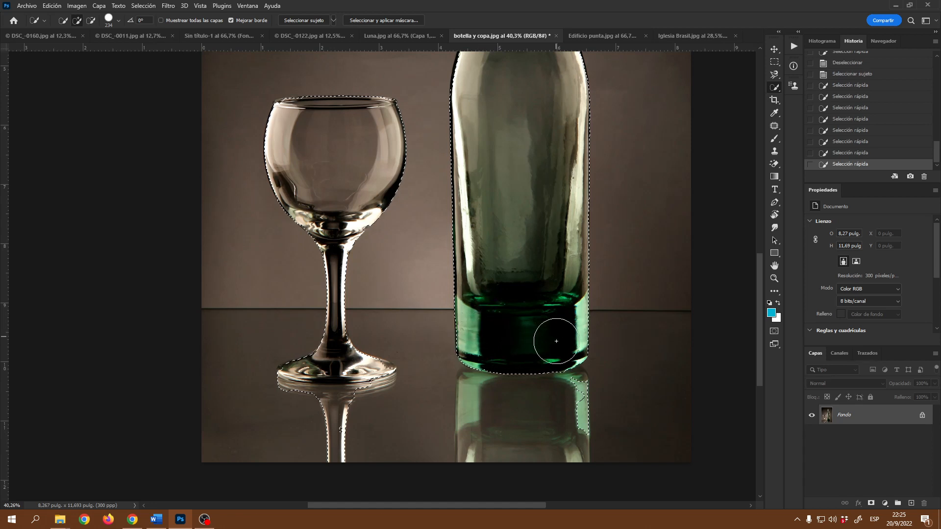
alt+click(590, 408)
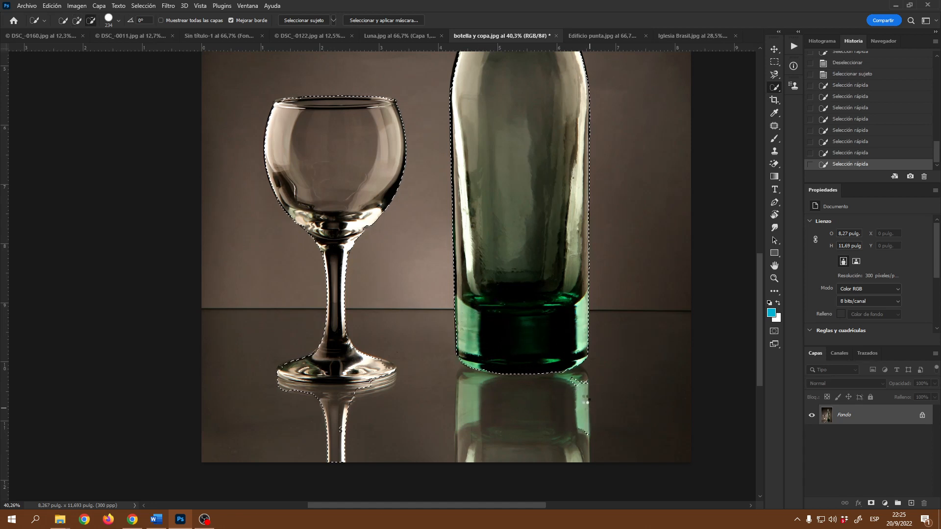
click(566, 344)
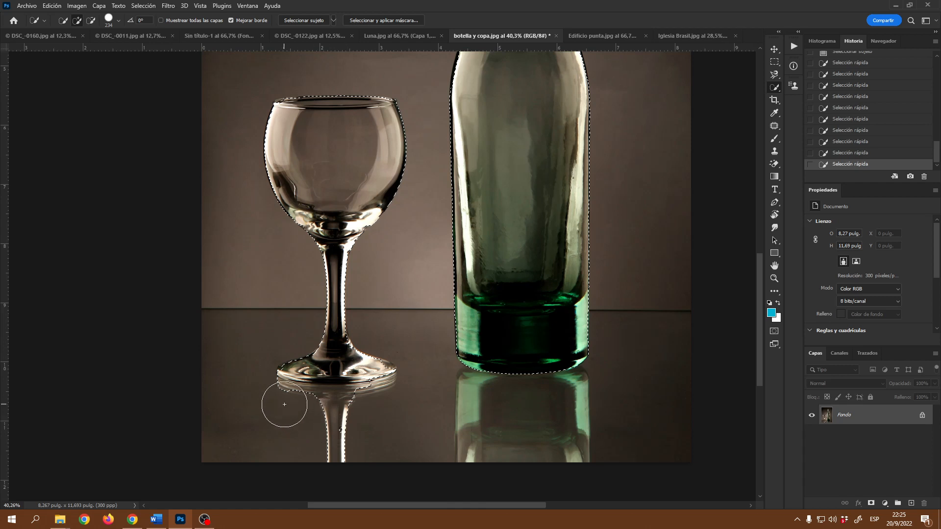
Subtract the wine glass and its reflection from the selection, keeping only the bottle selected.
key(alt)
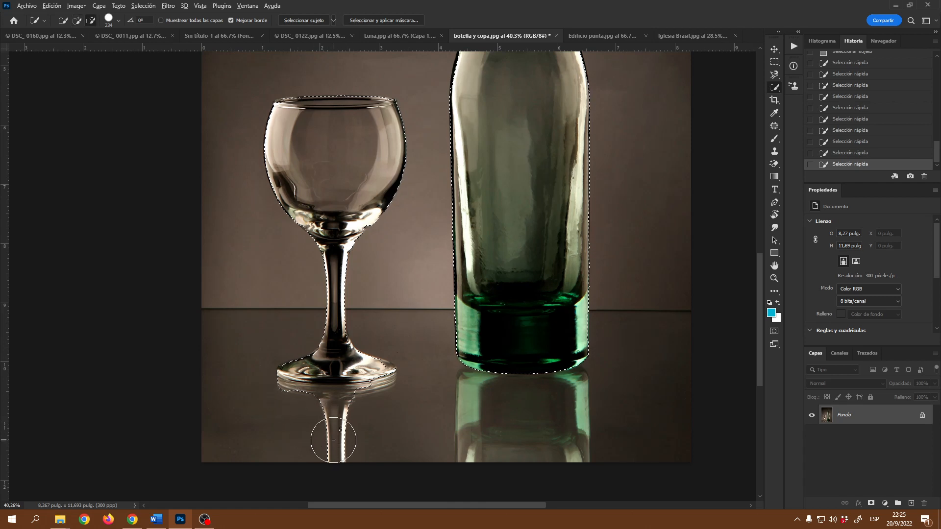
alt+click(333, 440)
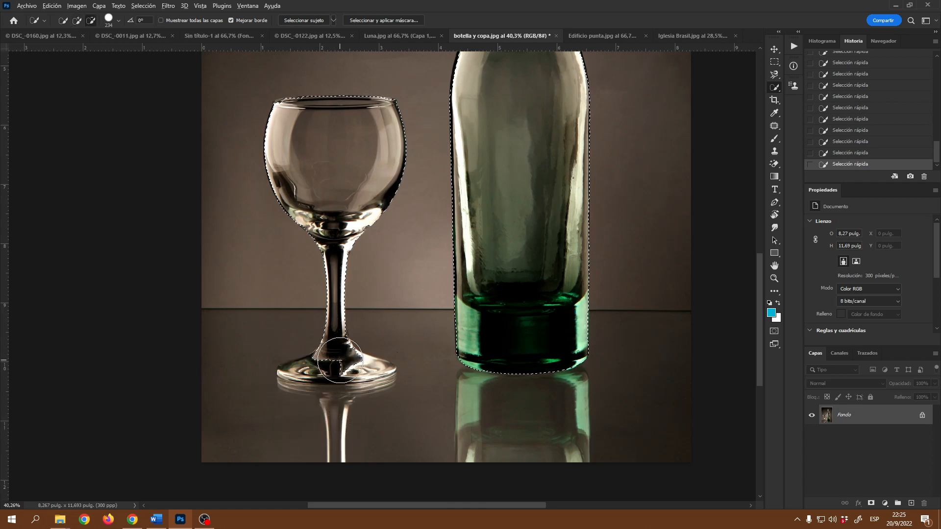
mouse_move(340, 361)
mouse_down()
mouse_move(335, 233)
mouse_move(383, 157)
mouse_move(381, 119)
mouse_move(343, 105)
mouse_move(291, 109)
mouse_move(284, 194)
mouse_up()
scroll(453, 311, down, 5)
scroll(495, 343, up, 3)
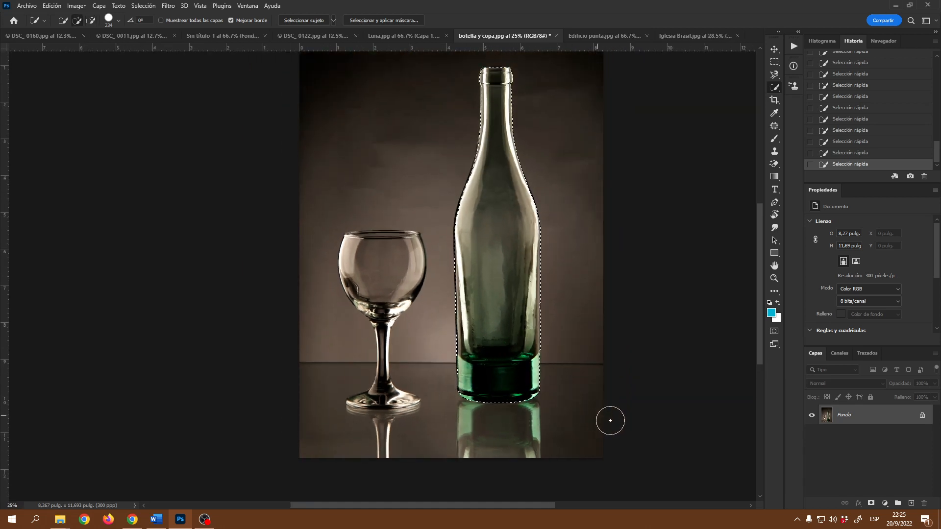
scroll(611, 421, up, 1)
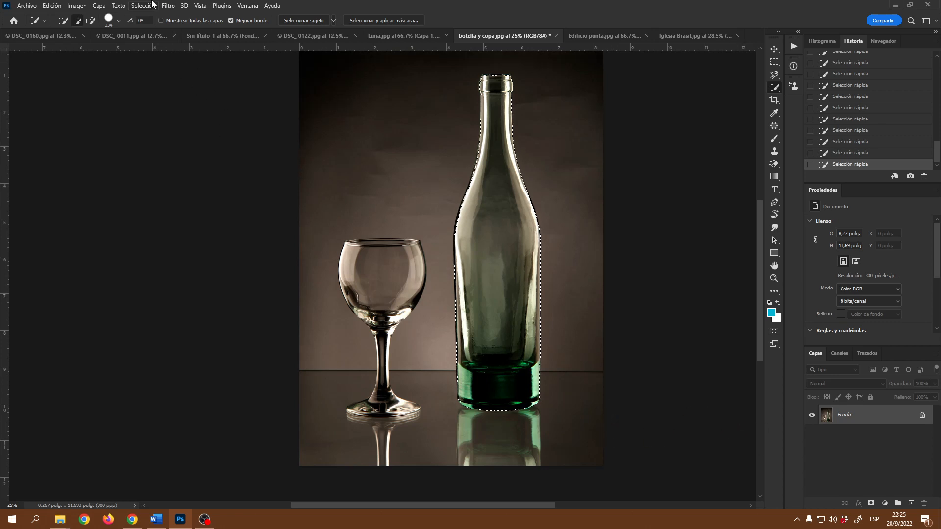
Feather the edges of the bottle selection and copy the selected bottle onto a new layer.
click(152, 5)
mouse_move(198, 156)
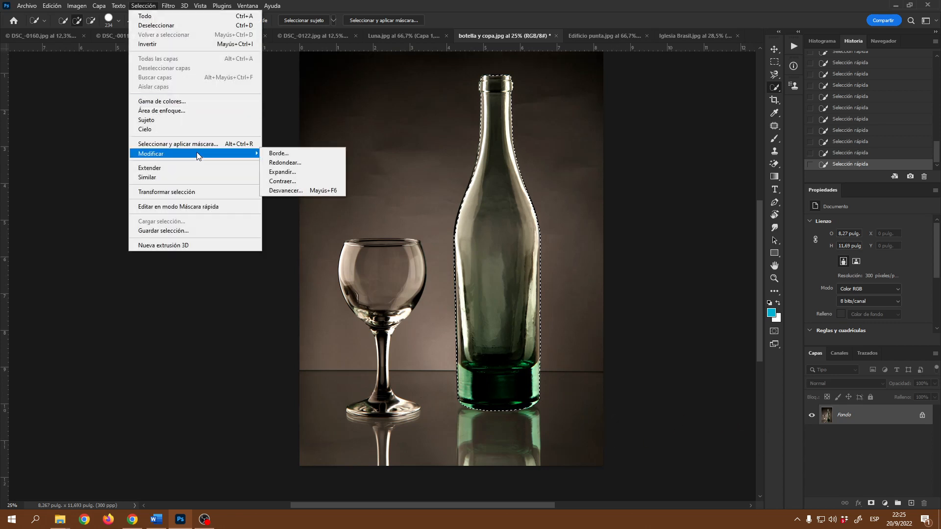
click(299, 191)
click(534, 161)
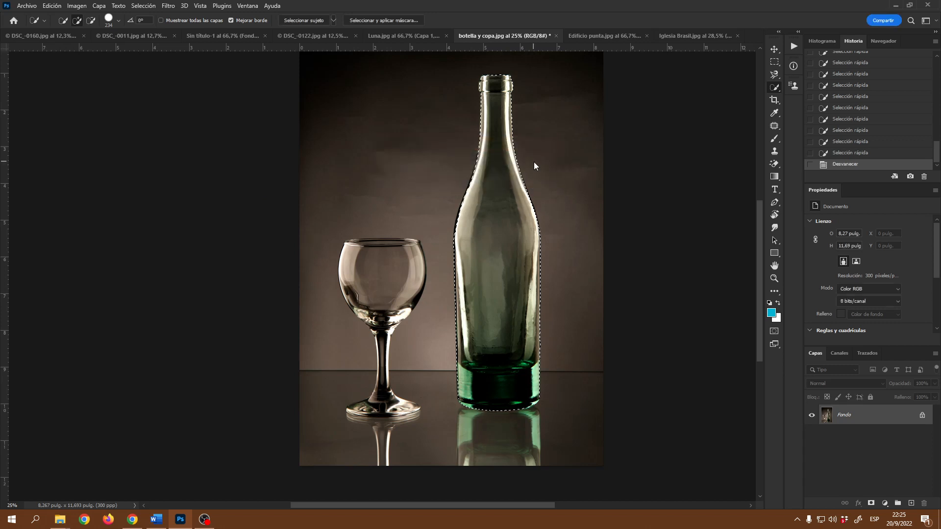
key(ctrl+j)
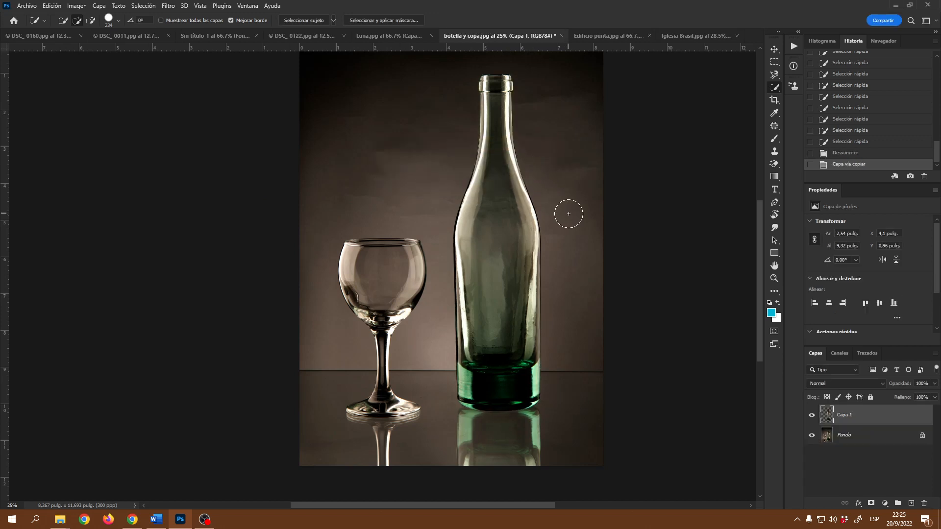
Hide the Fondo layer to examine the cut-out bottle, restore its visibility and delete the bottle copy layer.
click(812, 435)
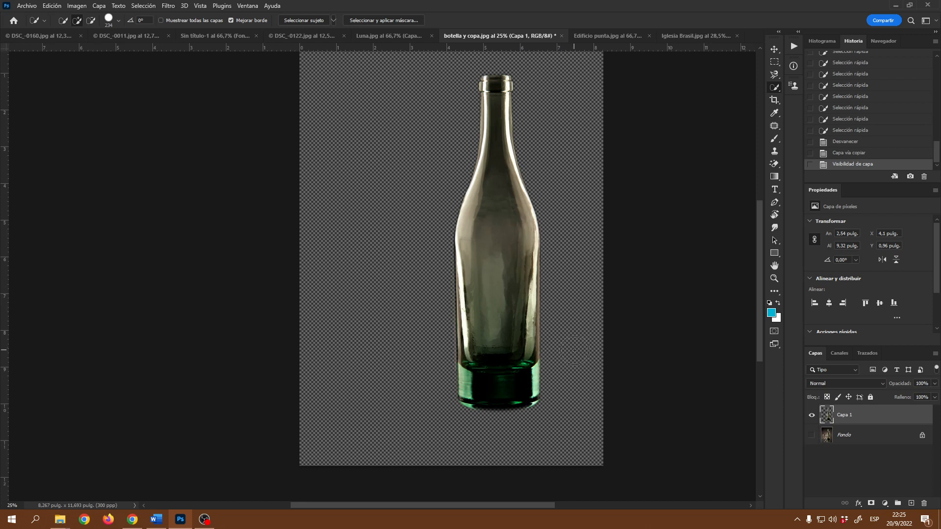
click(812, 435)
drag(850, 418, 924, 503)
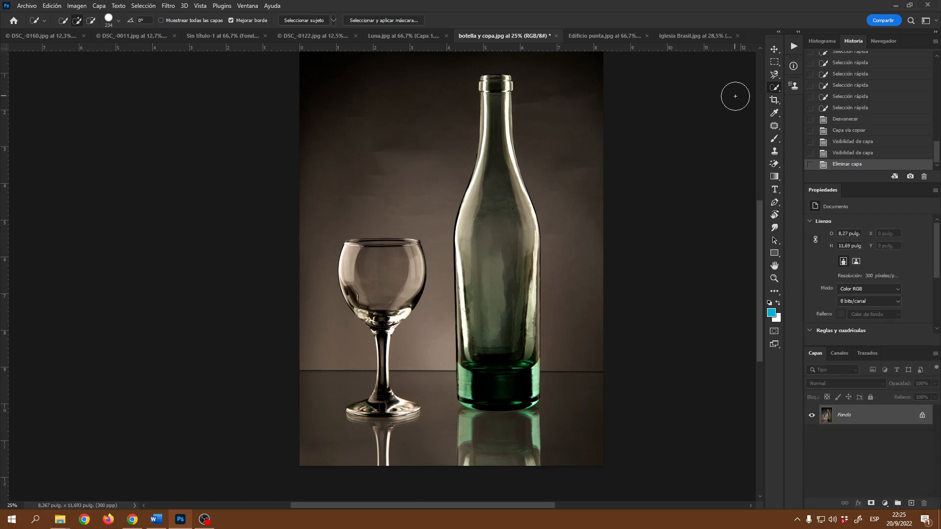
Switch to the Magic Wand tool, try it on the bottle's neck and clear the resulting selection.
right_click(777, 88)
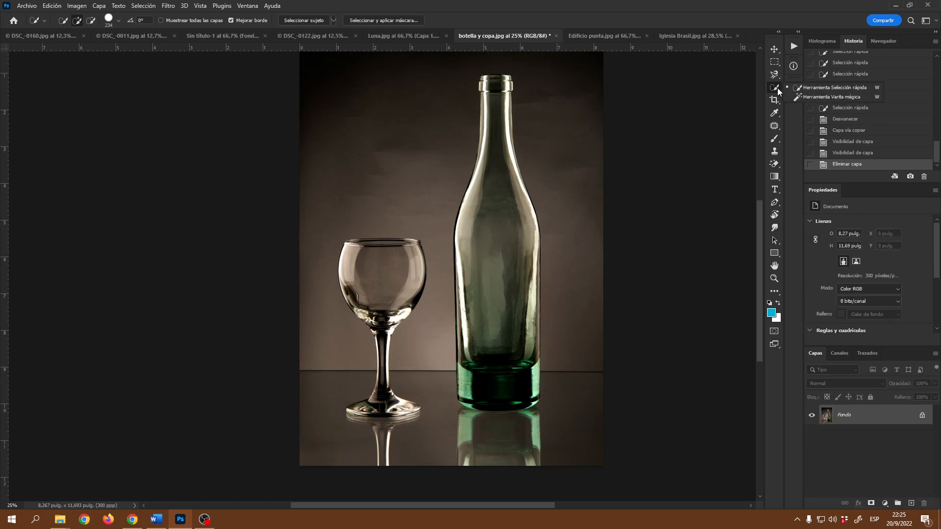
click(805, 96)
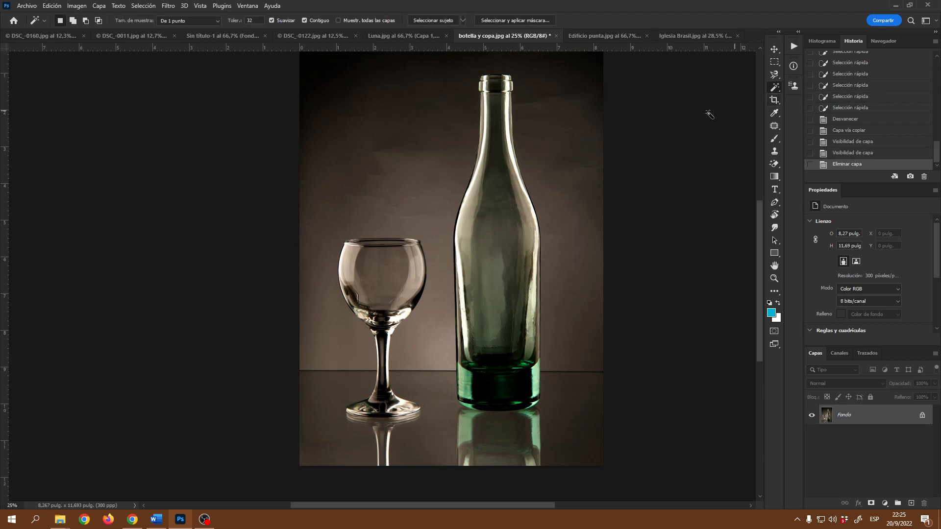
click(498, 106)
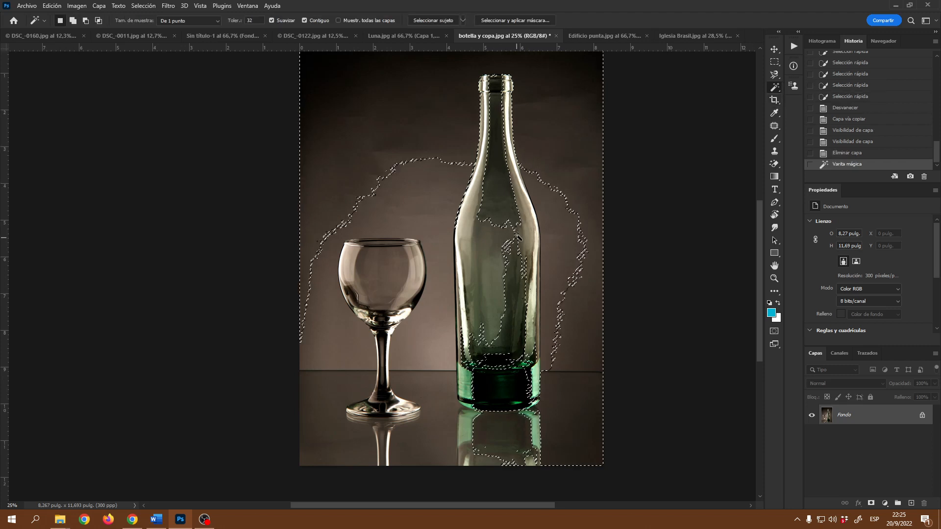
key(ctrl+d)
Try selecting different tones of the bottle's body, neck and base with the Magic Wand, and clear the selection.
click(496, 265)
click(491, 172)
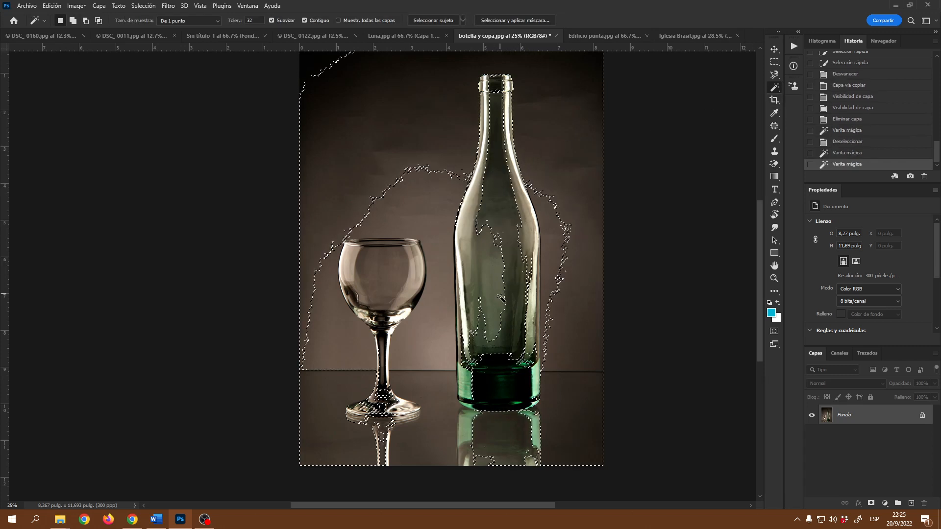
click(500, 380)
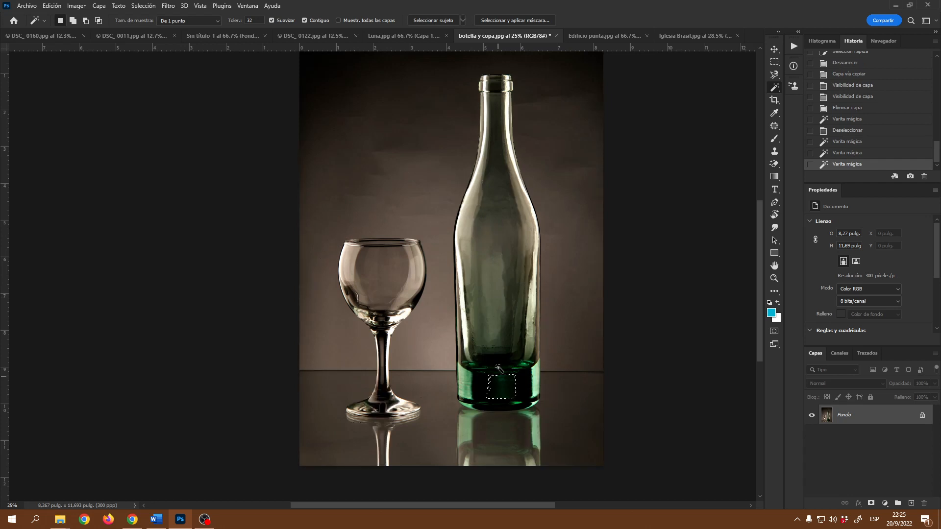
click(503, 296)
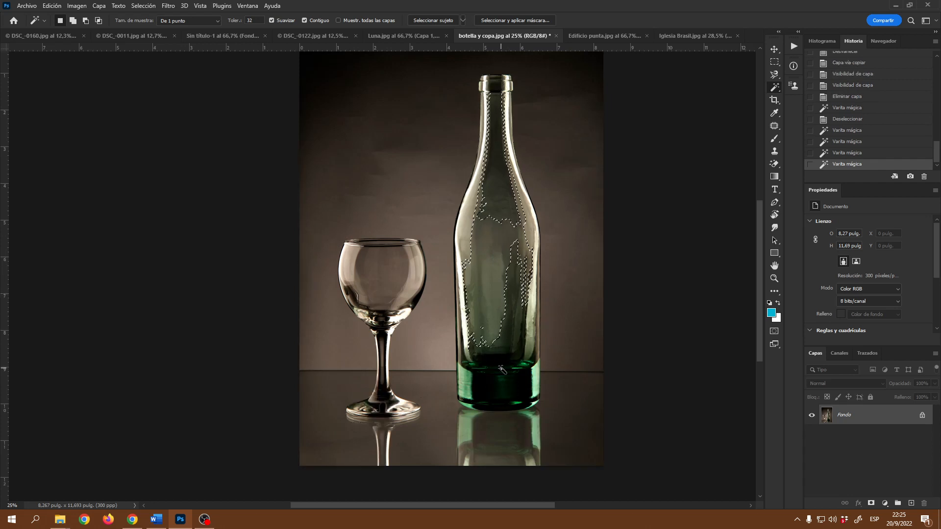
click(513, 365)
click(508, 277)
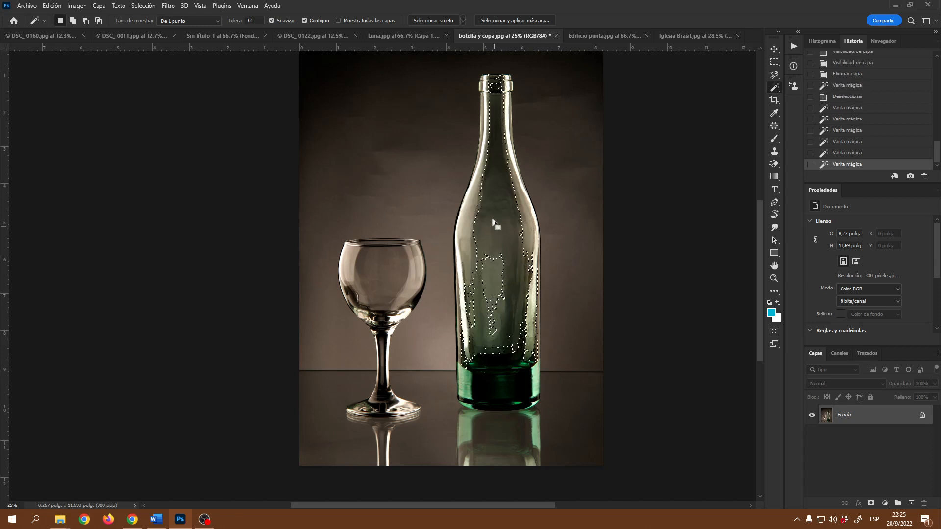
key(ctrl+d)
Sample the bottle's body and dark green base again with the Magic Wand and deselect everything.
click(508, 293)
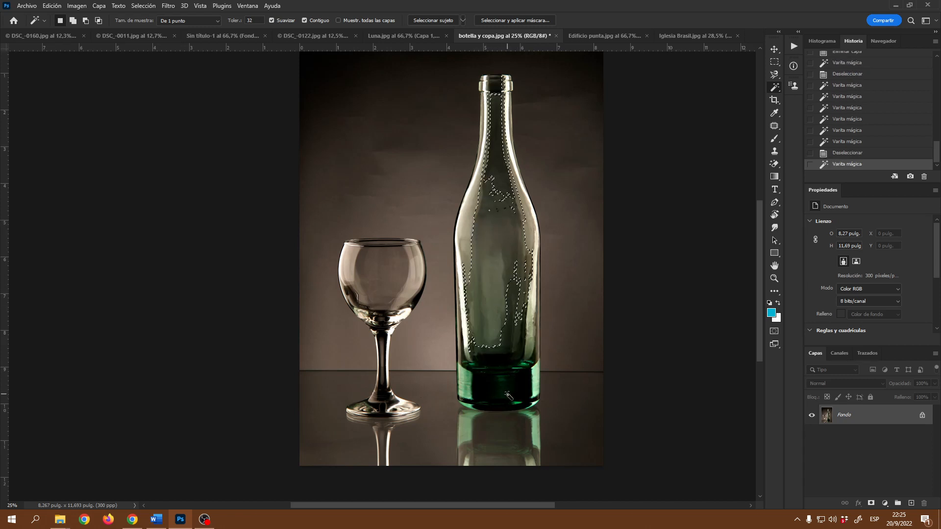
click(507, 393)
click(511, 288)
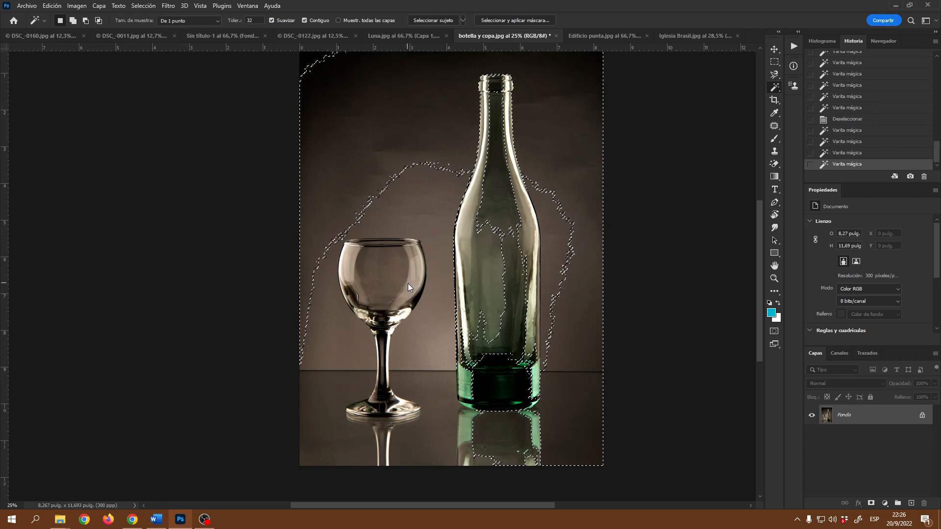
key(ctrl+d)
Switch to the Edificio punta.jpg document and try the Magic Wand on the building's corner edge and left facade.
click(581, 37)
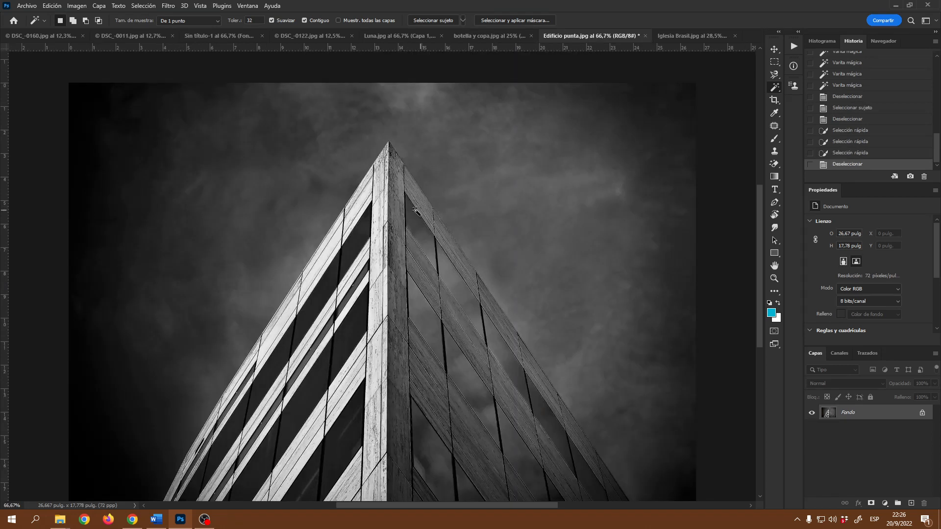
click(401, 203)
click(396, 405)
click(373, 435)
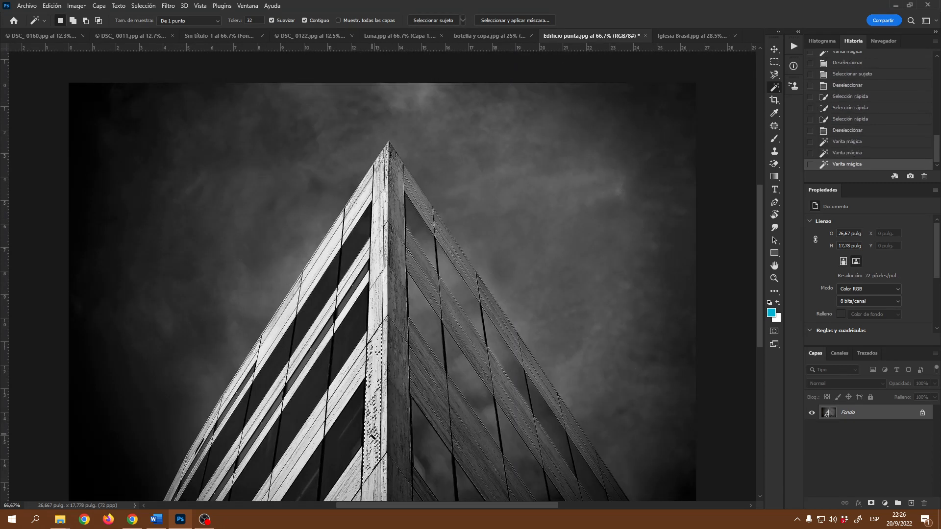
click(306, 432)
click(255, 402)
Try the Magic Wand on various panels of the building's right facade and on its corner edge.
click(453, 331)
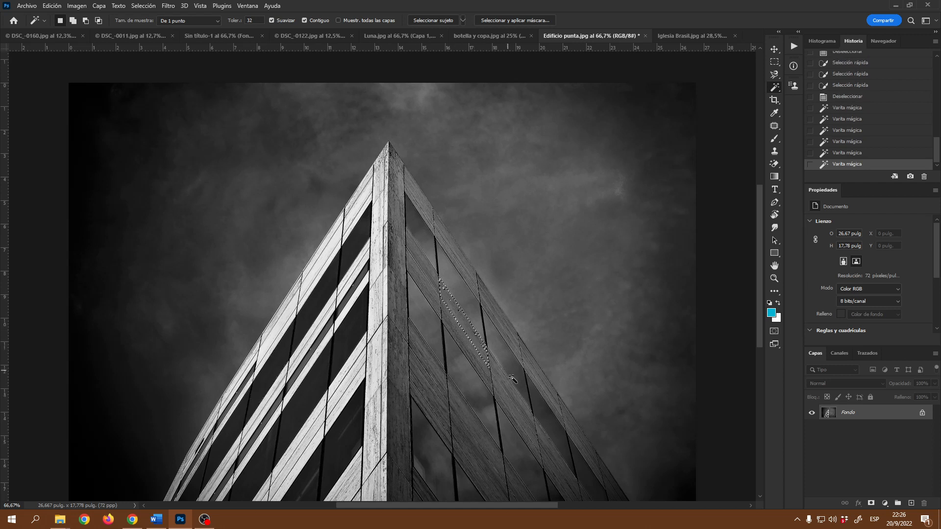
click(531, 406)
click(564, 428)
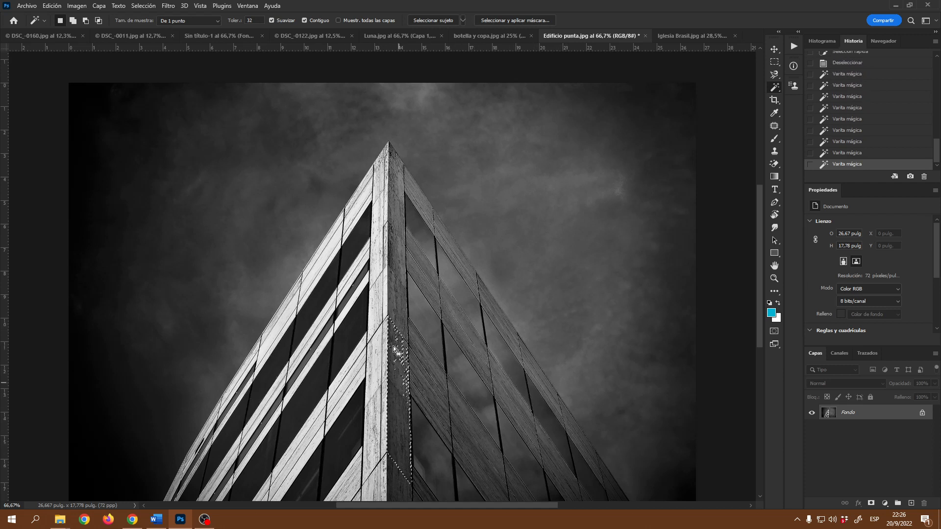
click(395, 350)
click(431, 392)
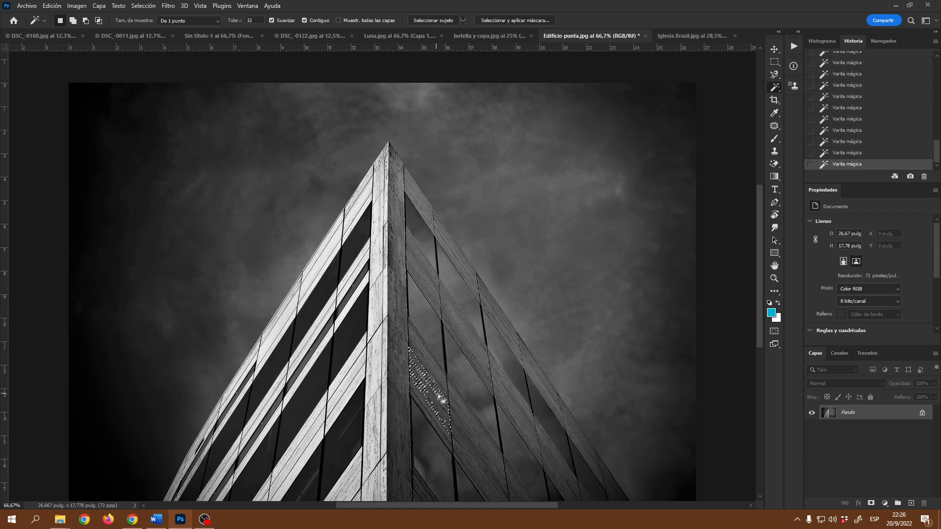
click(466, 421)
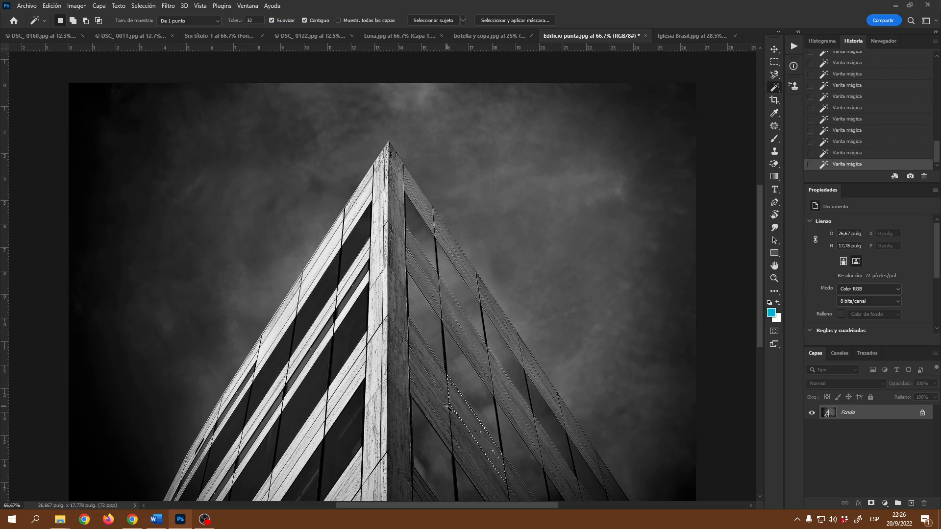
click(484, 371)
click(391, 273)
Set the Magic Wand's sample size to Promedio de 5 x 5 and clear the selection on the building.
click(218, 20)
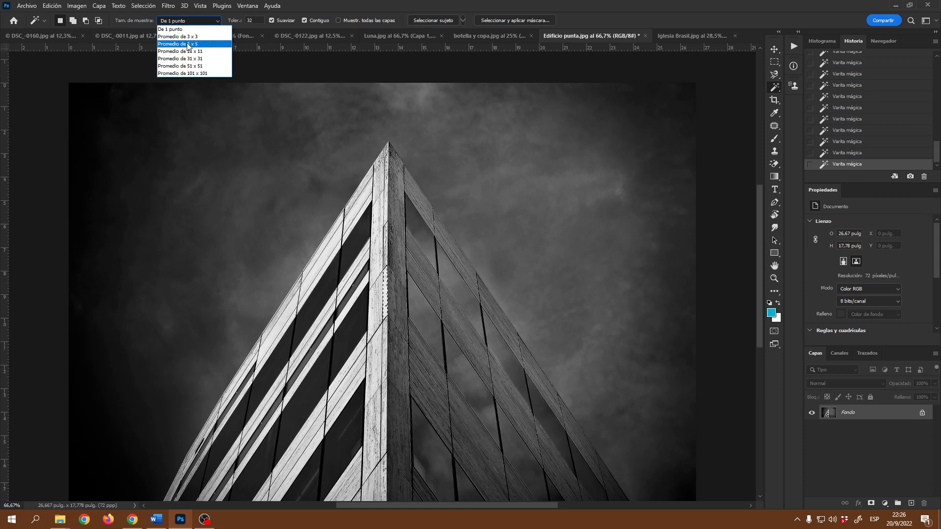
click(190, 44)
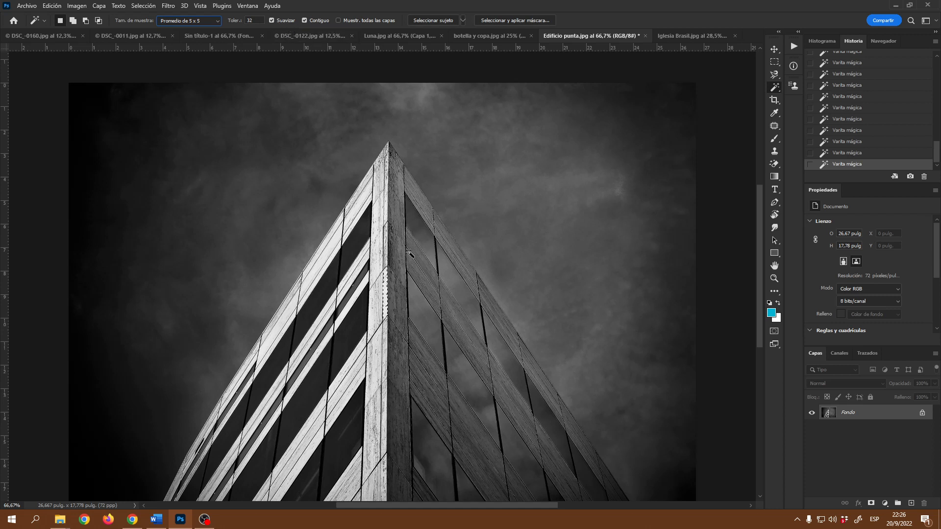
key(ctrl+d)
Select the building automatically with Seleccionar sujeto and feather the edges of the selection.
click(434, 20)
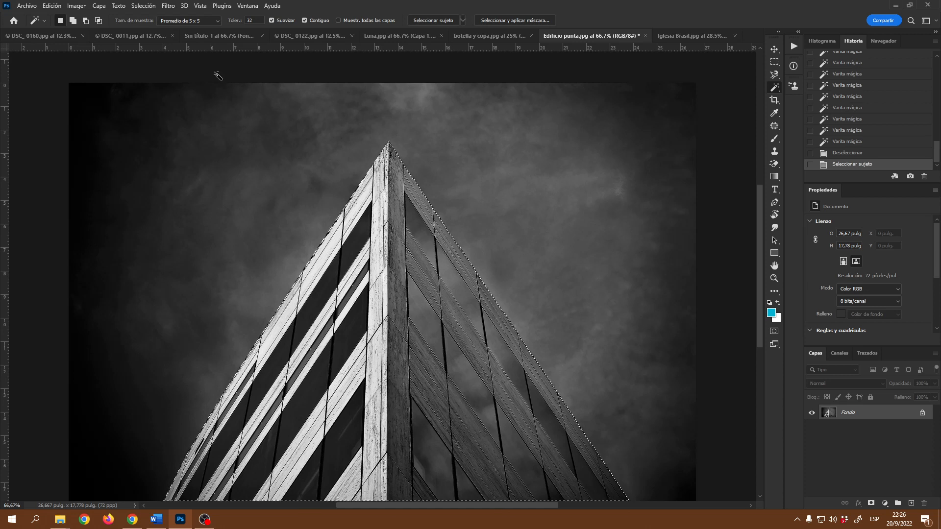
click(136, 6)
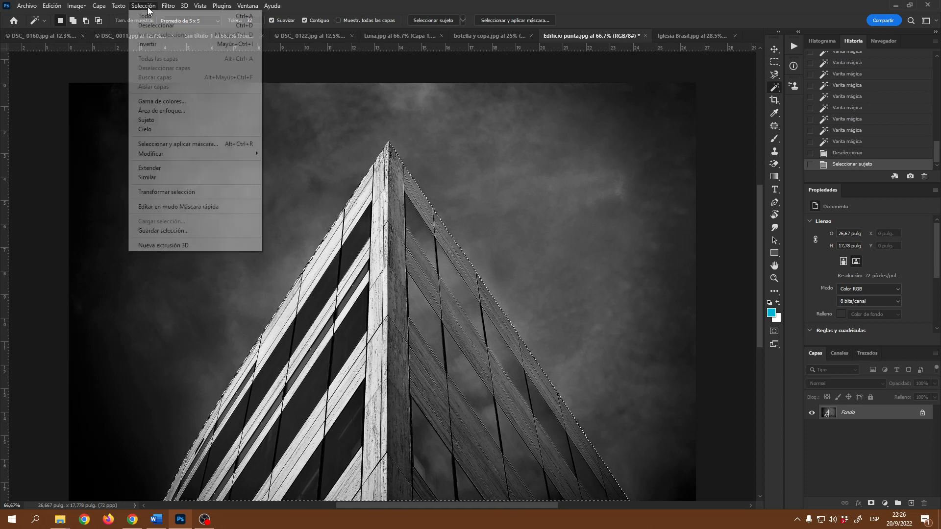
mouse_move(213, 156)
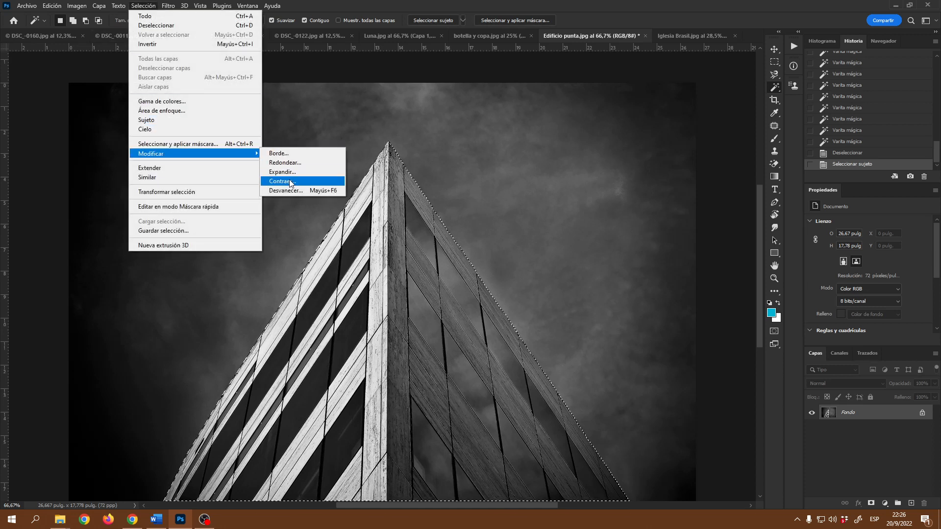
click(294, 191)
click(535, 163)
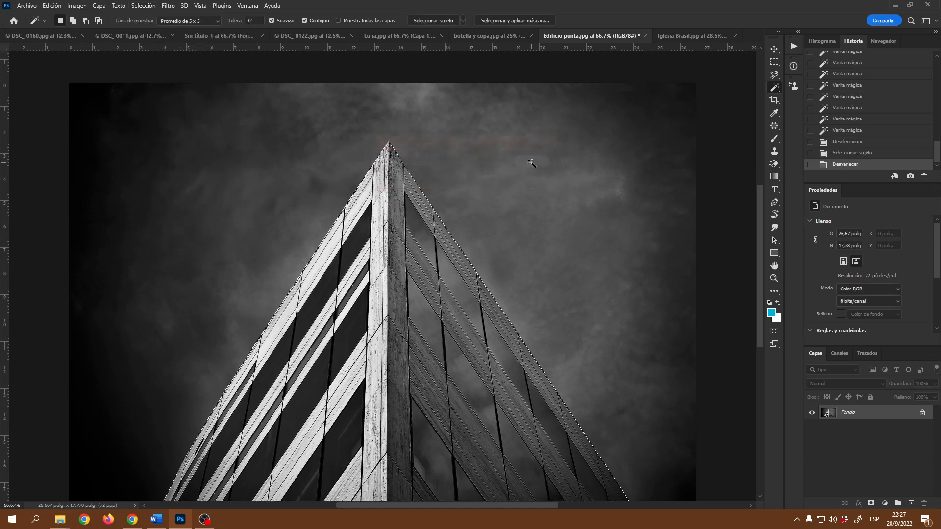
Isolate the building on a new layer with the Fondo layer hidden, and shift it slightly with the Move tool.
key(ctrl+j)
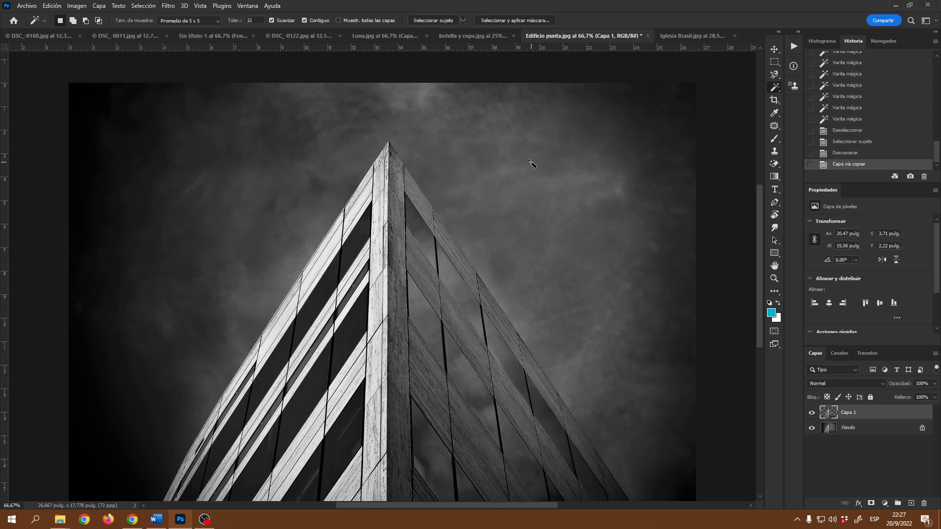
click(812, 428)
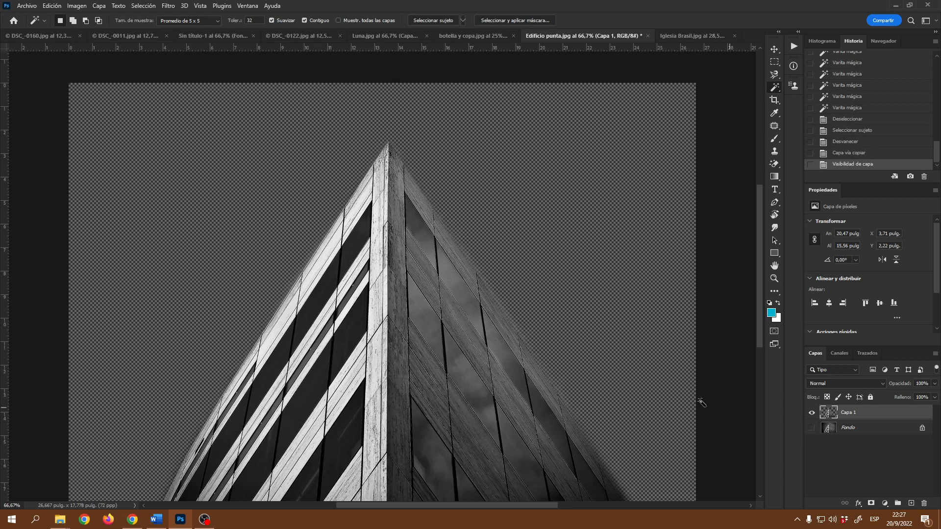
click(775, 49)
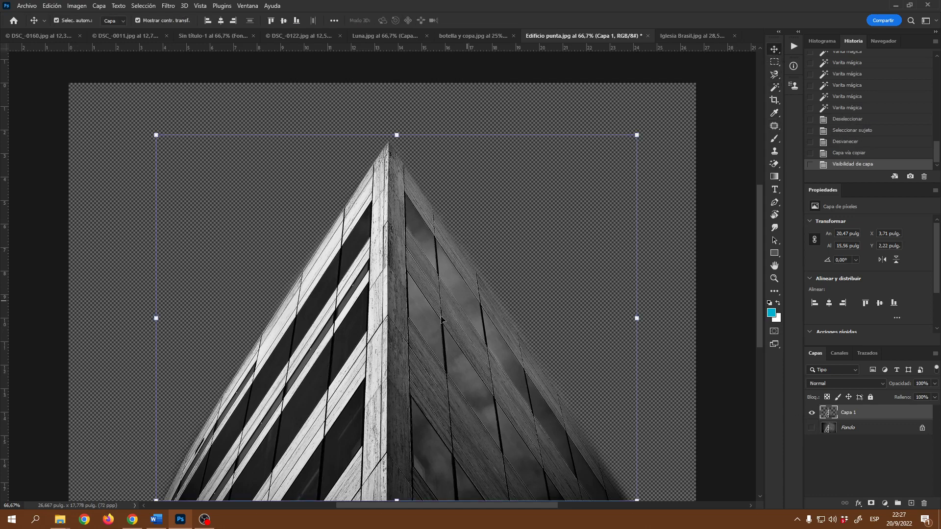
mouse_move(382, 360)
mouse_down()
mouse_move(453, 372)
mouse_move(318, 301)
mouse_move(274, 302)
mouse_move(377, 360)
mouse_move(398, 350)
mouse_move(388, 347)
mouse_move(382, 360)
mouse_move(390, 373)
mouse_up()
Switch to the Iglesia Brasil.jpg document and examine the three windows on the church facade up close.
click(691, 36)
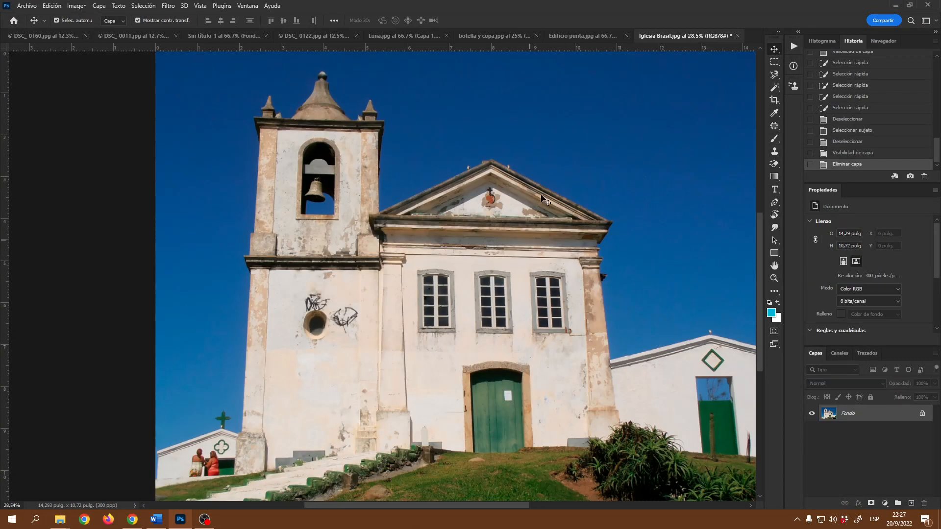
scroll(539, 317, up, 4)
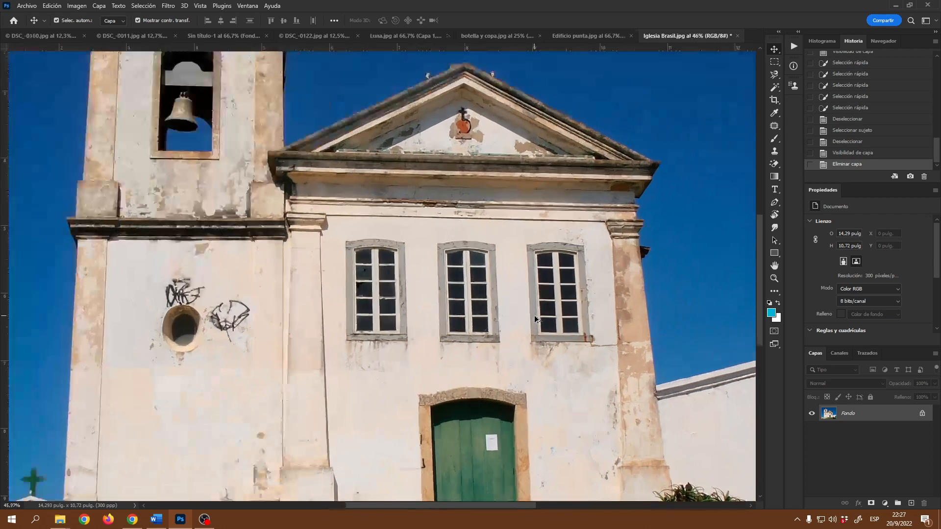
scroll(539, 316, down, 2)
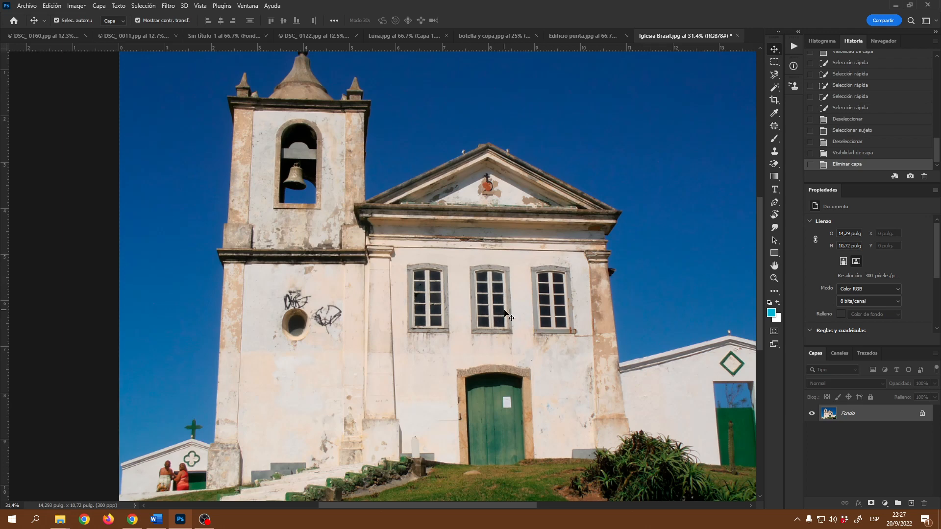
scroll(521, 348, up, 3)
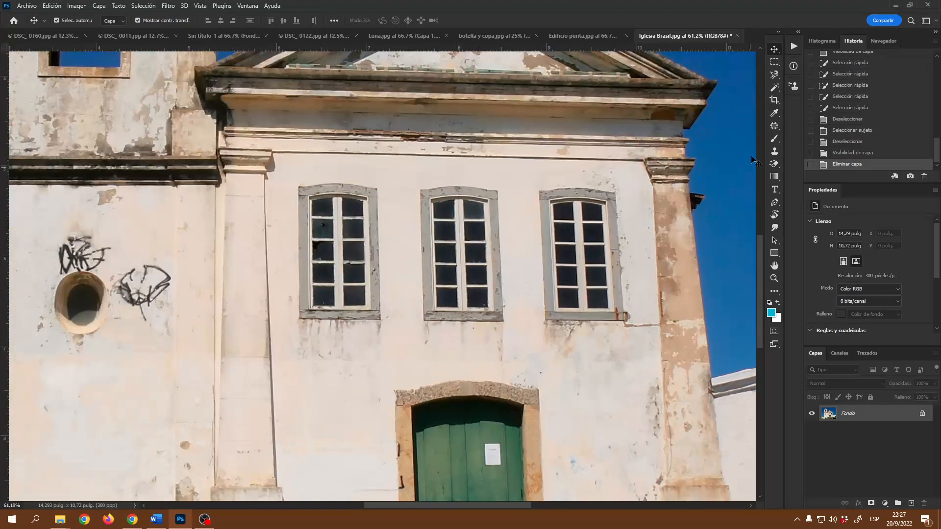
scroll(526, 192, up, 2)
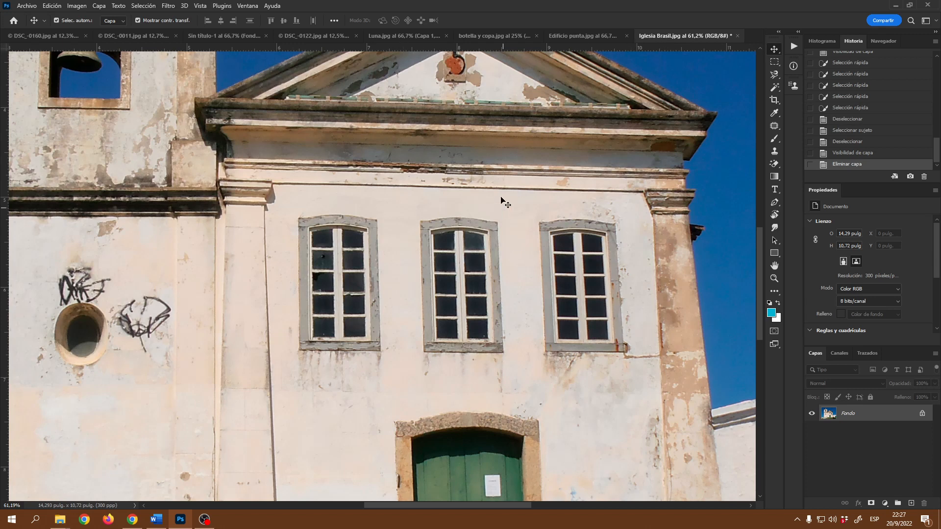
scroll(485, 270, up, 3)
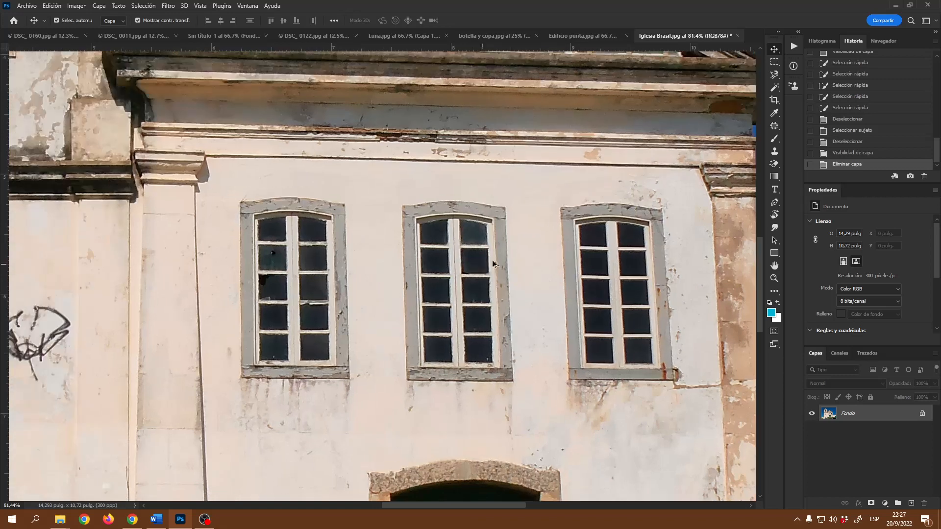
Copy the middle church window with some surrounding wall to a new layer using a rectangular marquee, and hide the Fondo layer.
click(775, 61)
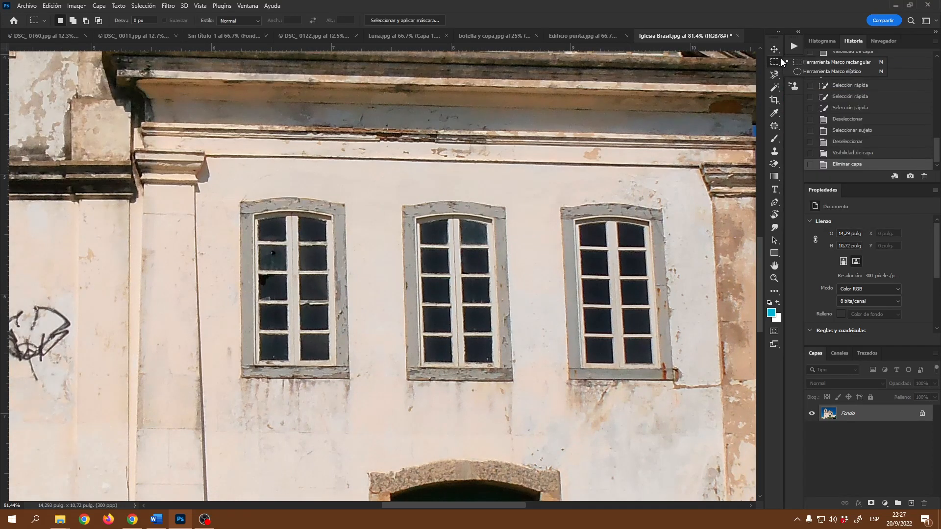
click(842, 66)
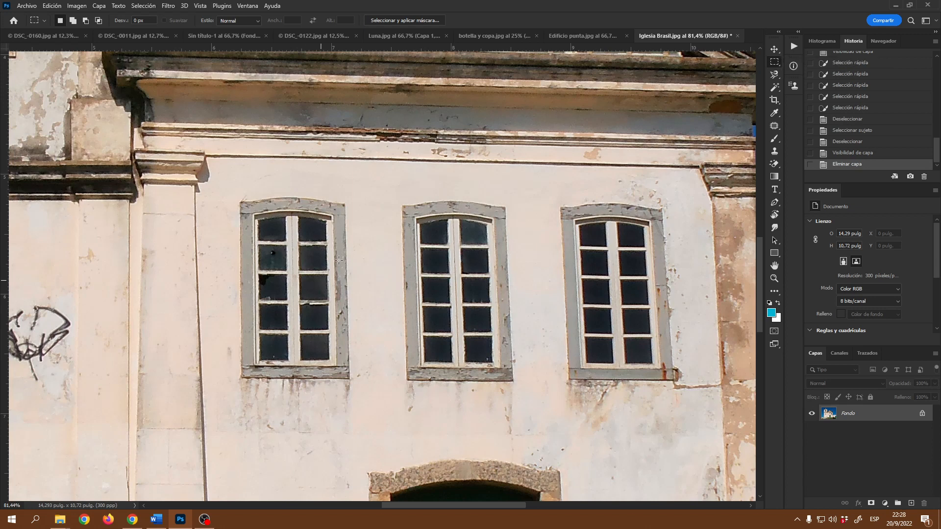
drag(406, 184, 534, 398)
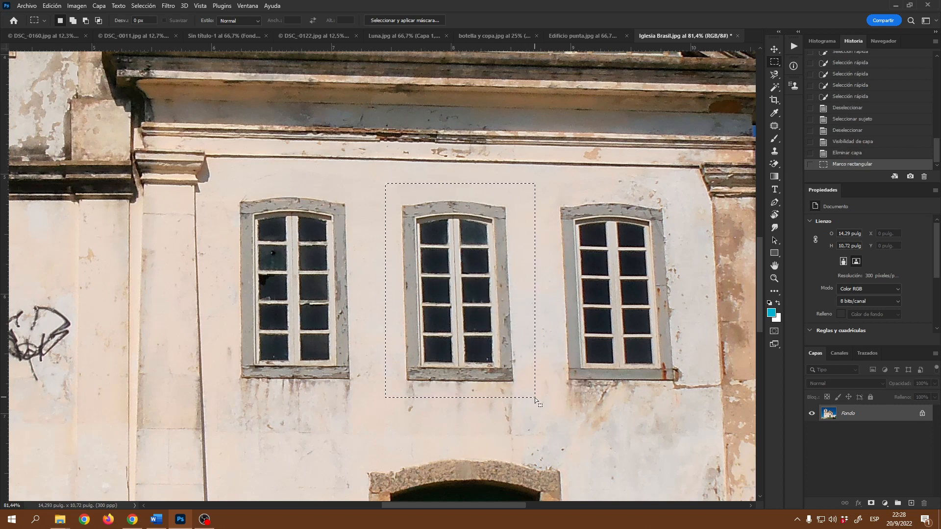
key(ctrl+j)
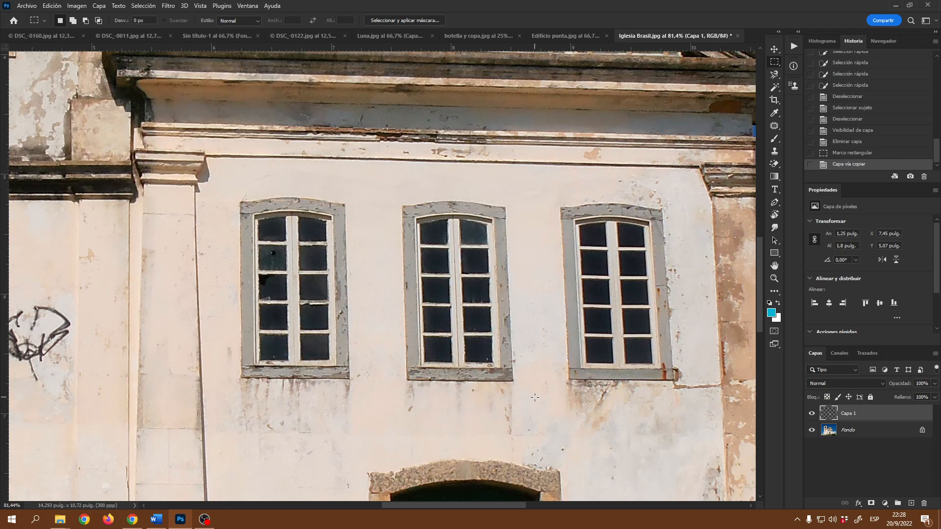
click(812, 431)
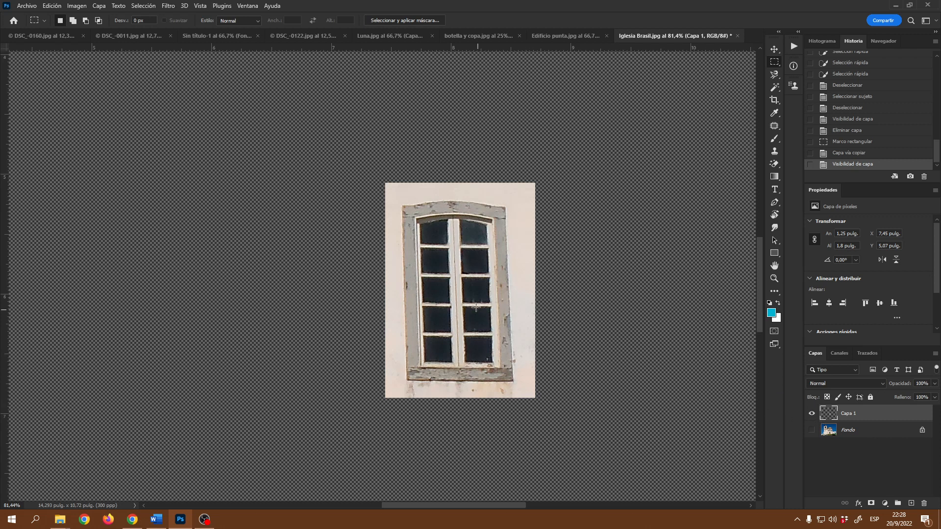
key(super)
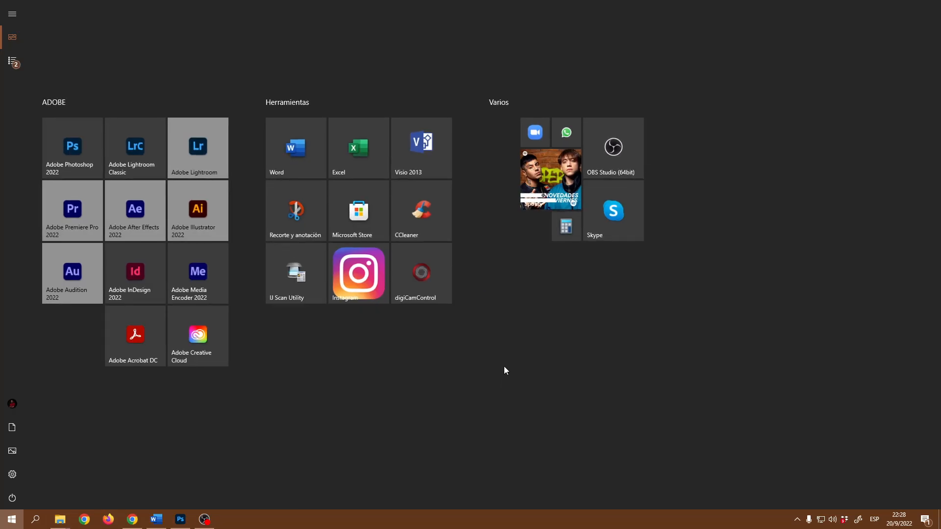
click(503, 381)
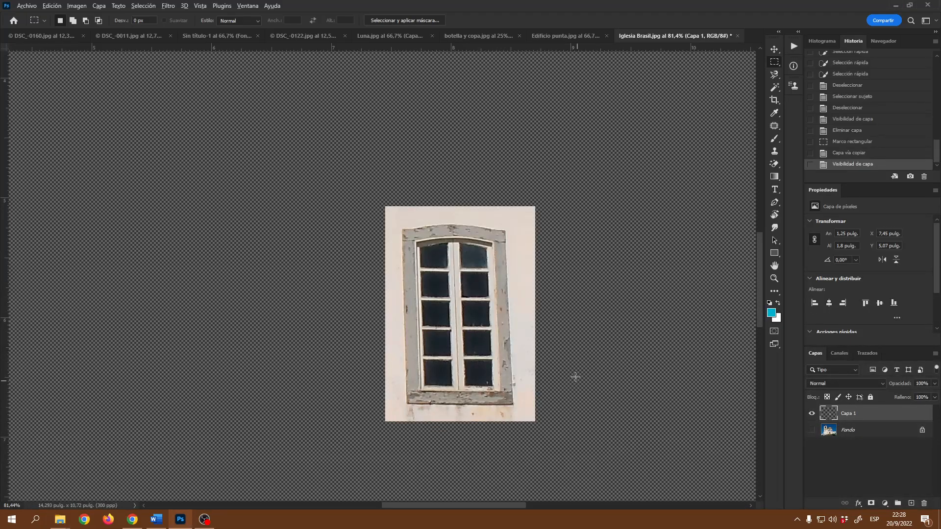
Try to select the window's outer frame with the Magic Wand at tolerance 32, and clear the selection.
scroll(475, 350, up, 3)
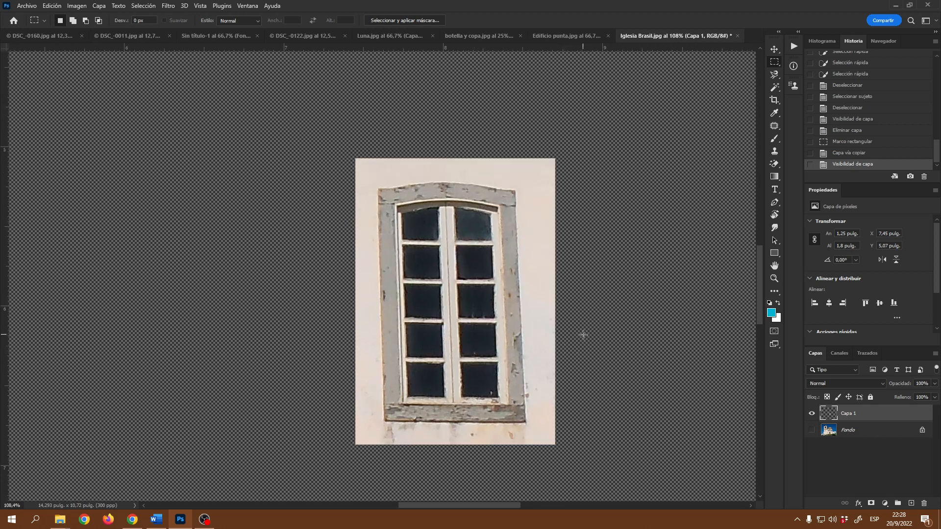
click(775, 88)
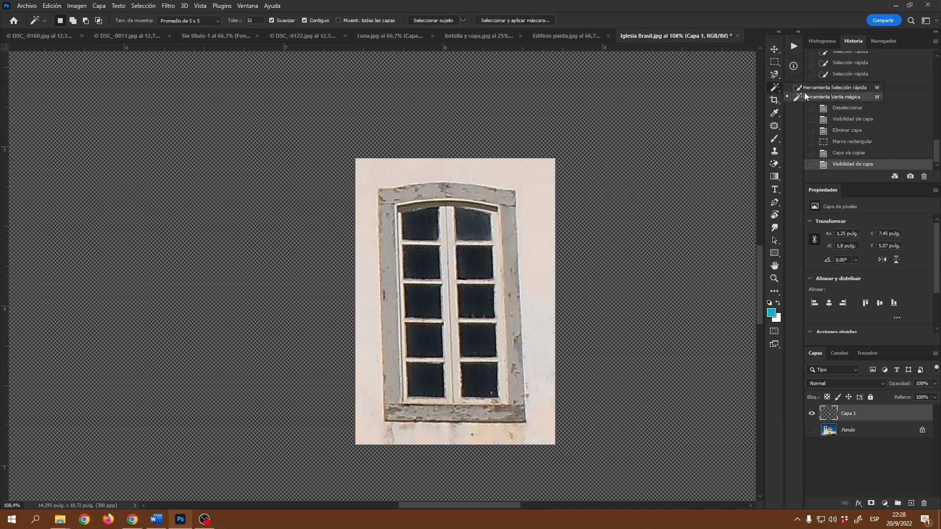
click(834, 97)
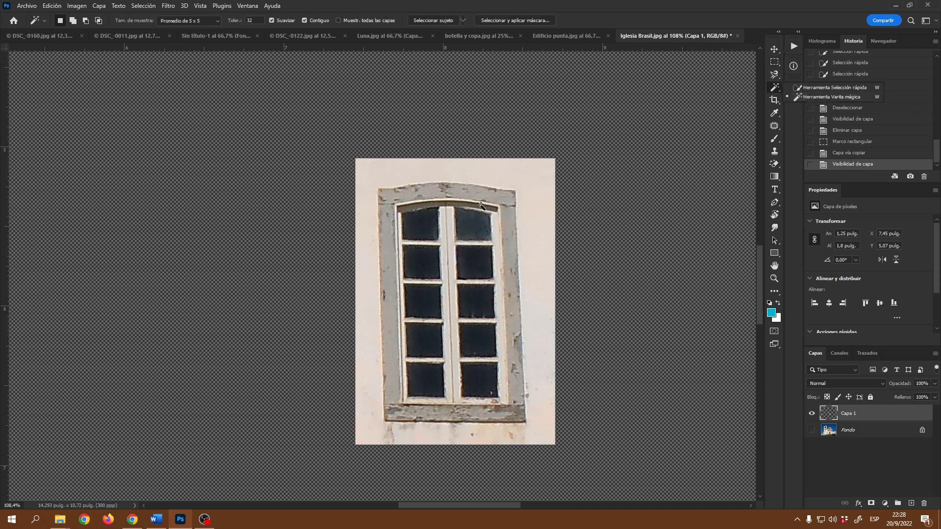
click(423, 199)
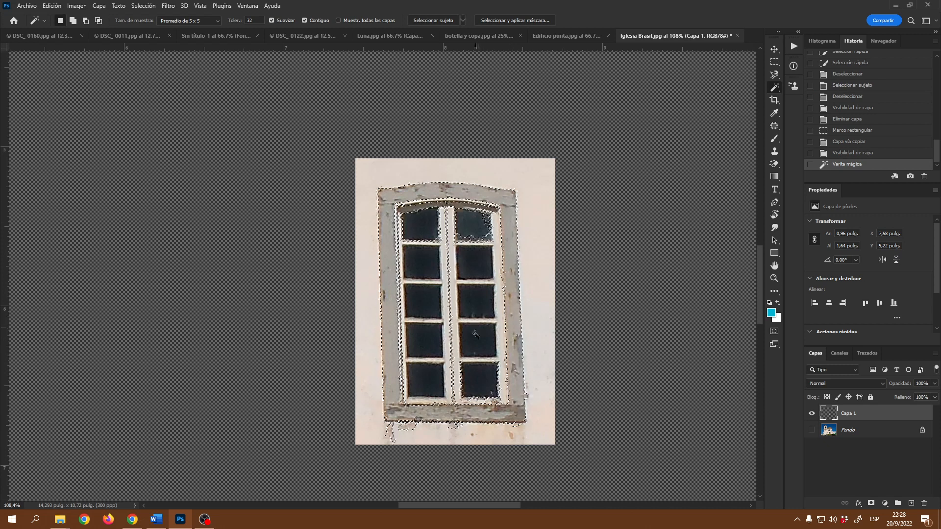
key(ctrl+d)
Try to build up a Magic Wand selection of the upper panes and white window bars in add-to-selection mode, and deselect it.
click(485, 218)
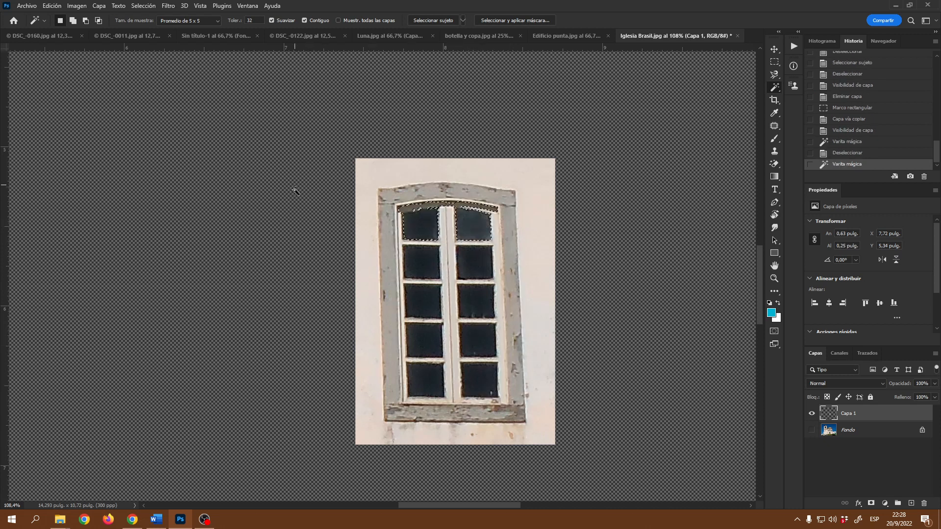
click(73, 20)
click(440, 226)
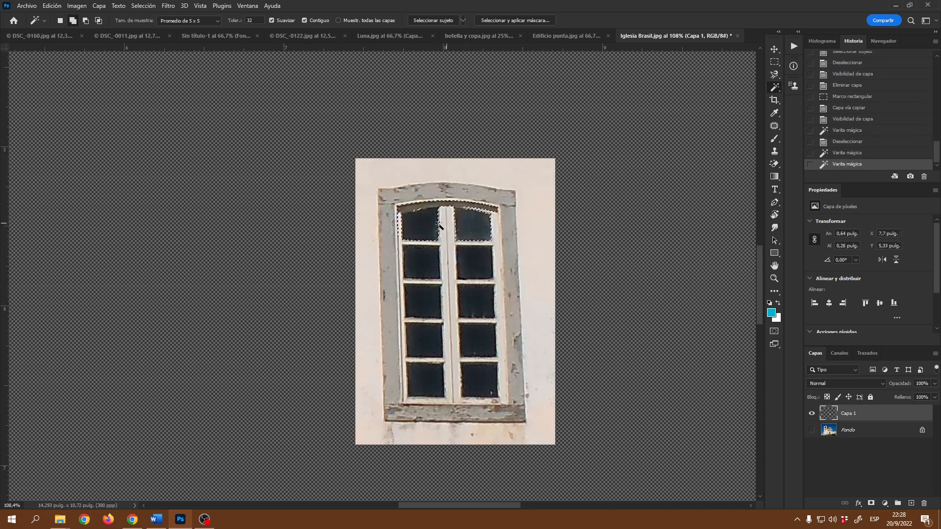
click(439, 227)
click(452, 229)
click(466, 267)
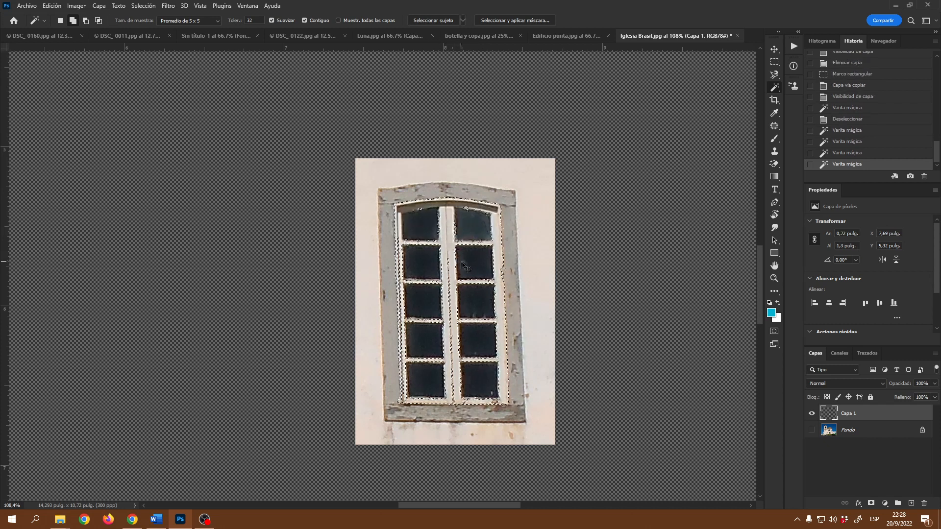
key(ctrl+d)
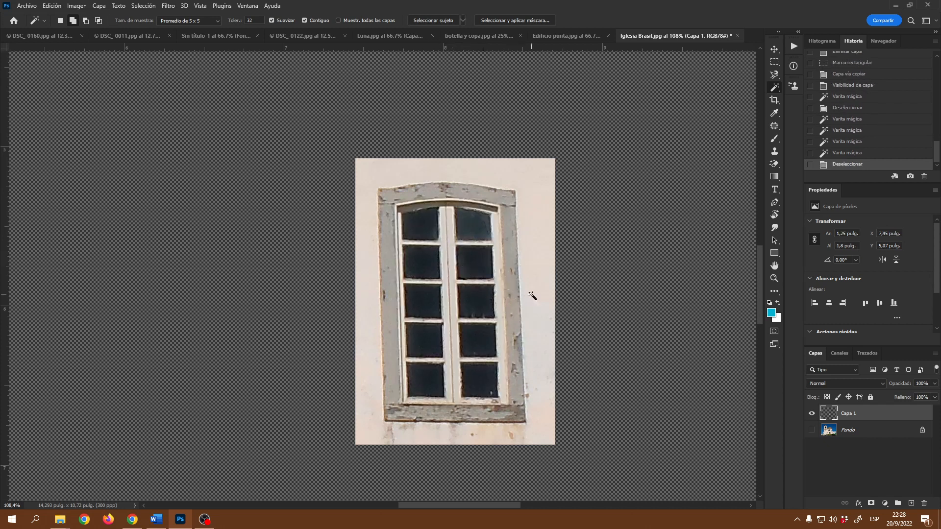
Isolate the whole window with Seleccionar sujeto, copy it to a new layer, and hide the Capa 1 layer.
click(443, 21)
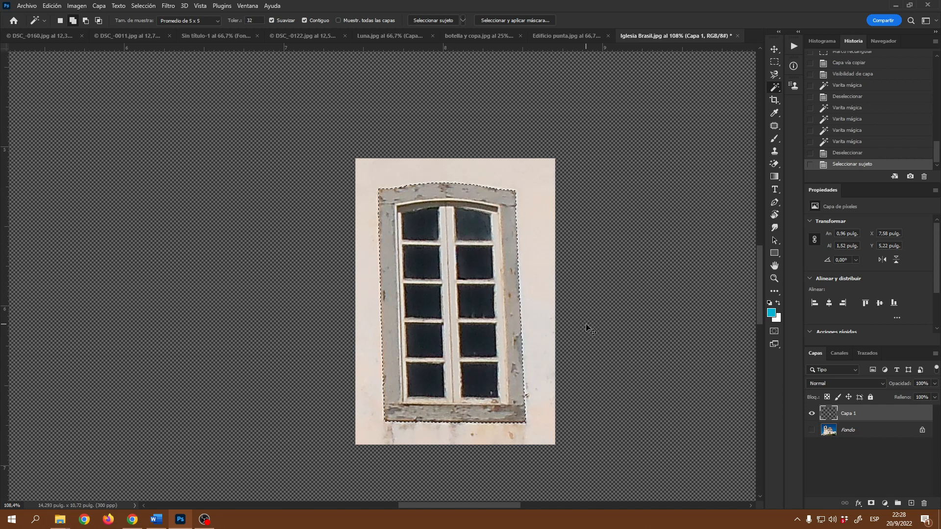
key(ctrl+j)
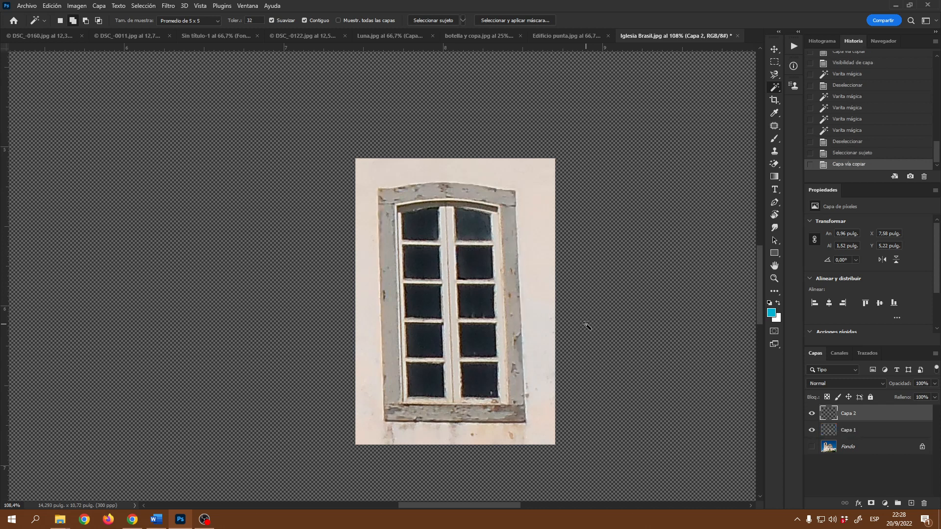
click(811, 431)
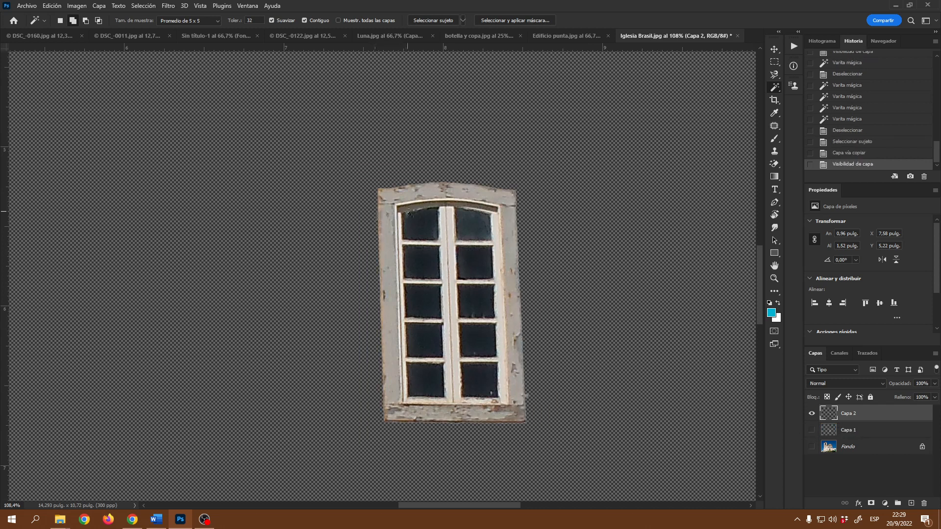
scroll(485, 250, down, 4)
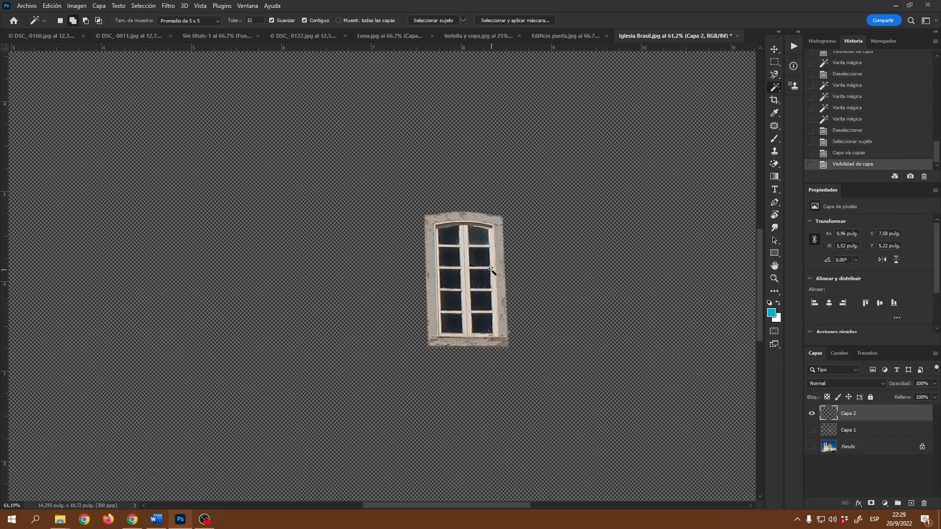
scroll(540, 267, down, 4)
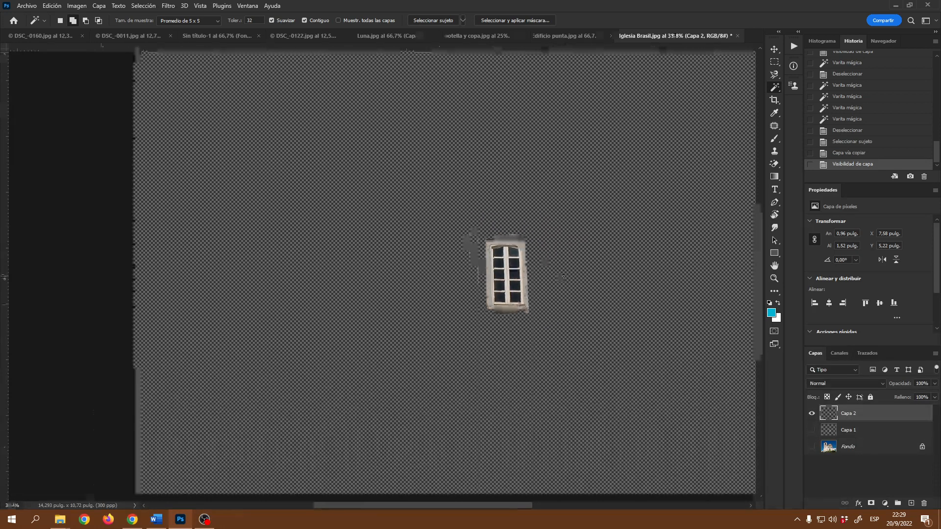
scroll(558, 275, up, 4)
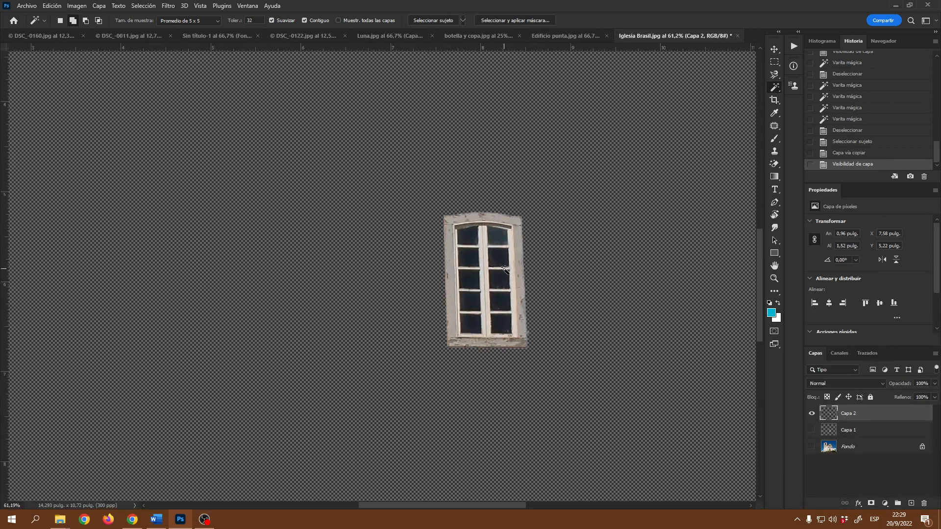